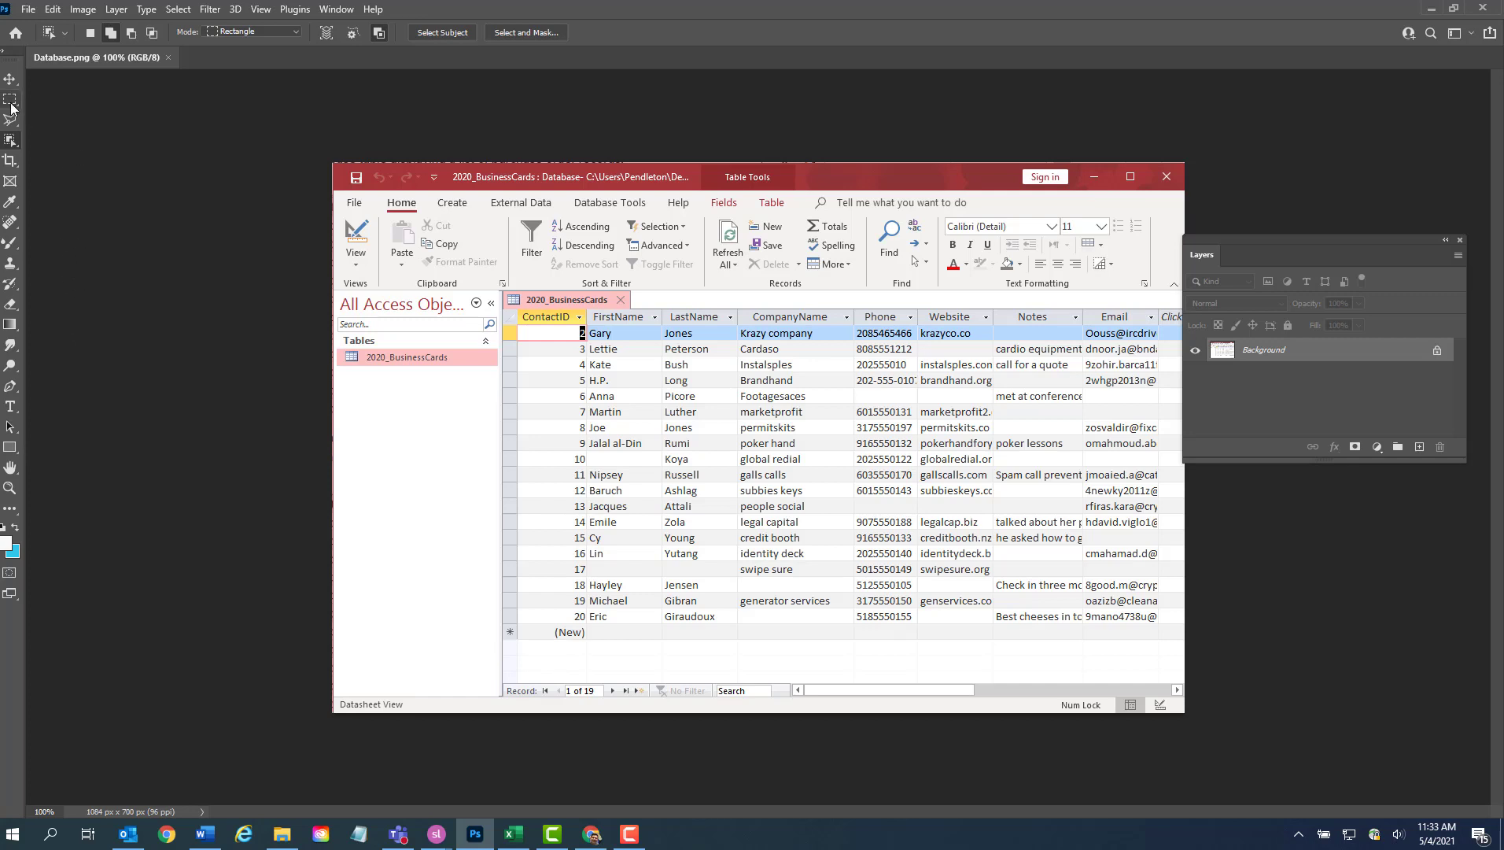
# Select the FirstName to Email cells of contacts 5 to 7 and blur them with the Blur tool and a 72 px brush
pyautogui.click(10, 105)
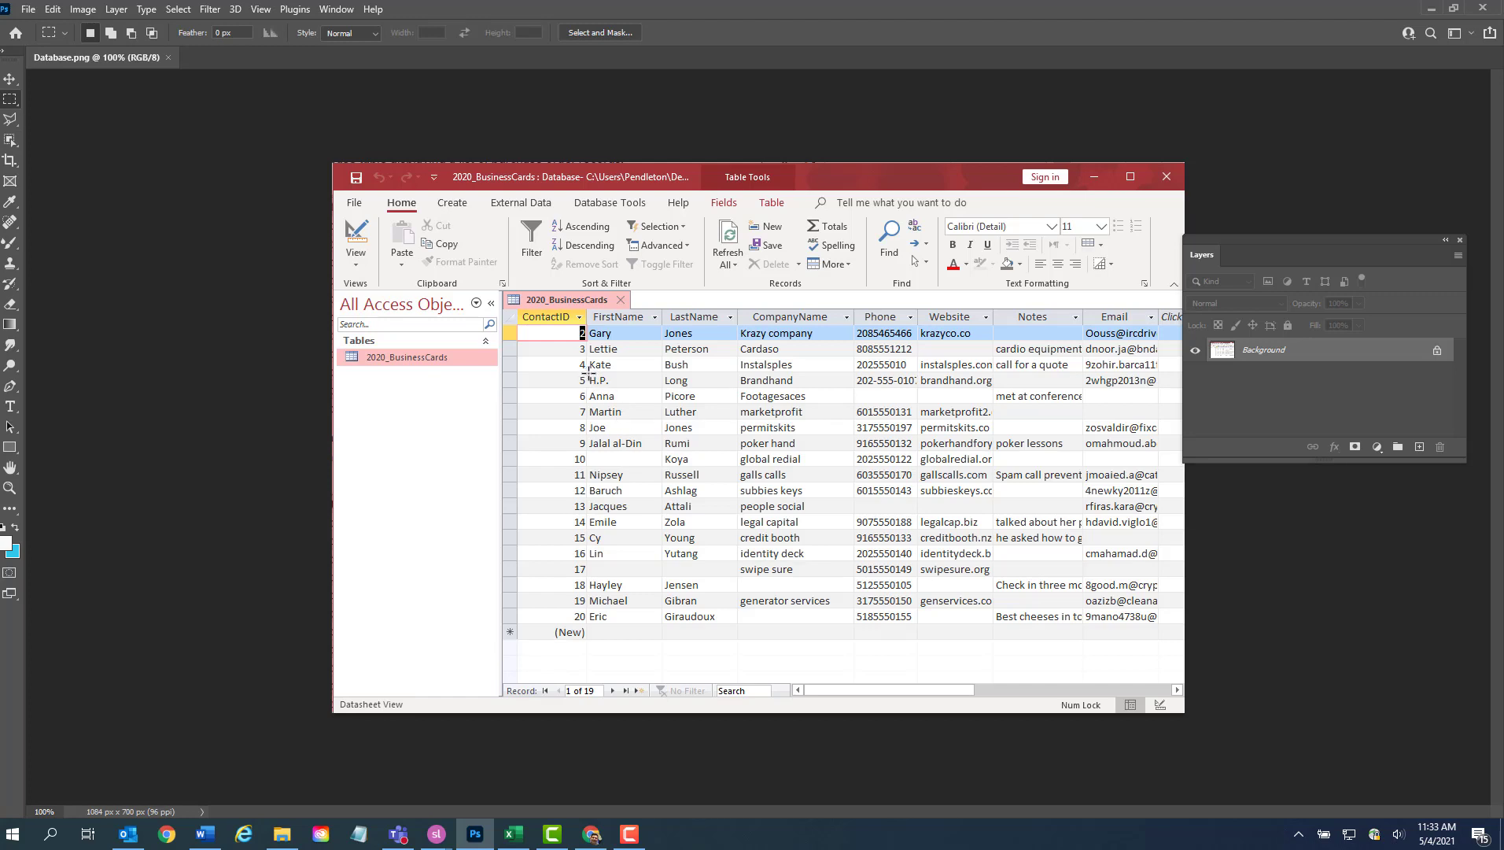
pyautogui.moveTo(589, 373); pyautogui.dragTo(1157, 416)
pyautogui.click(12, 350)
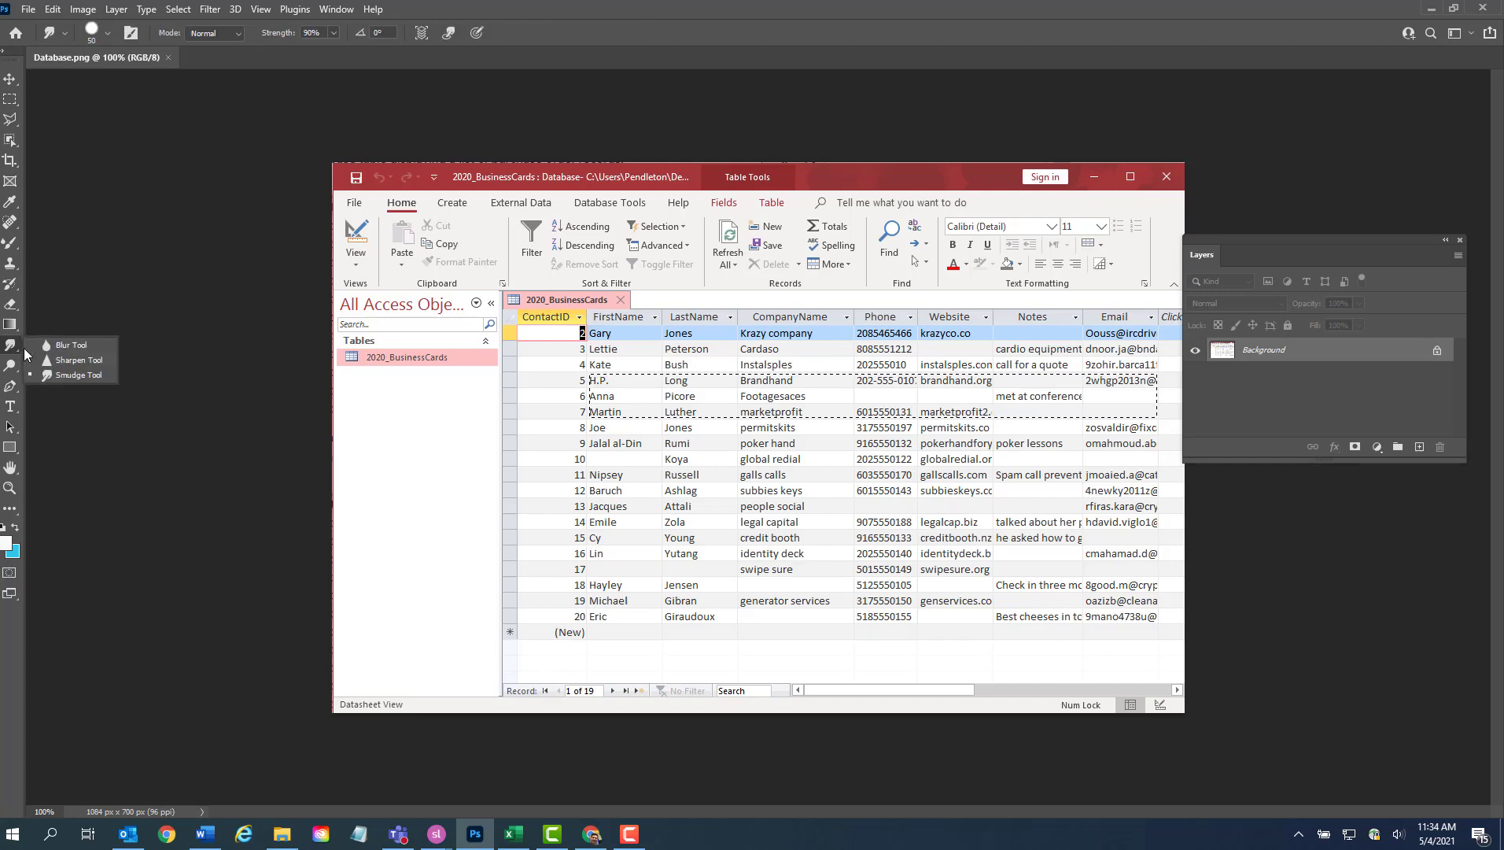
pyautogui.click(60, 348)
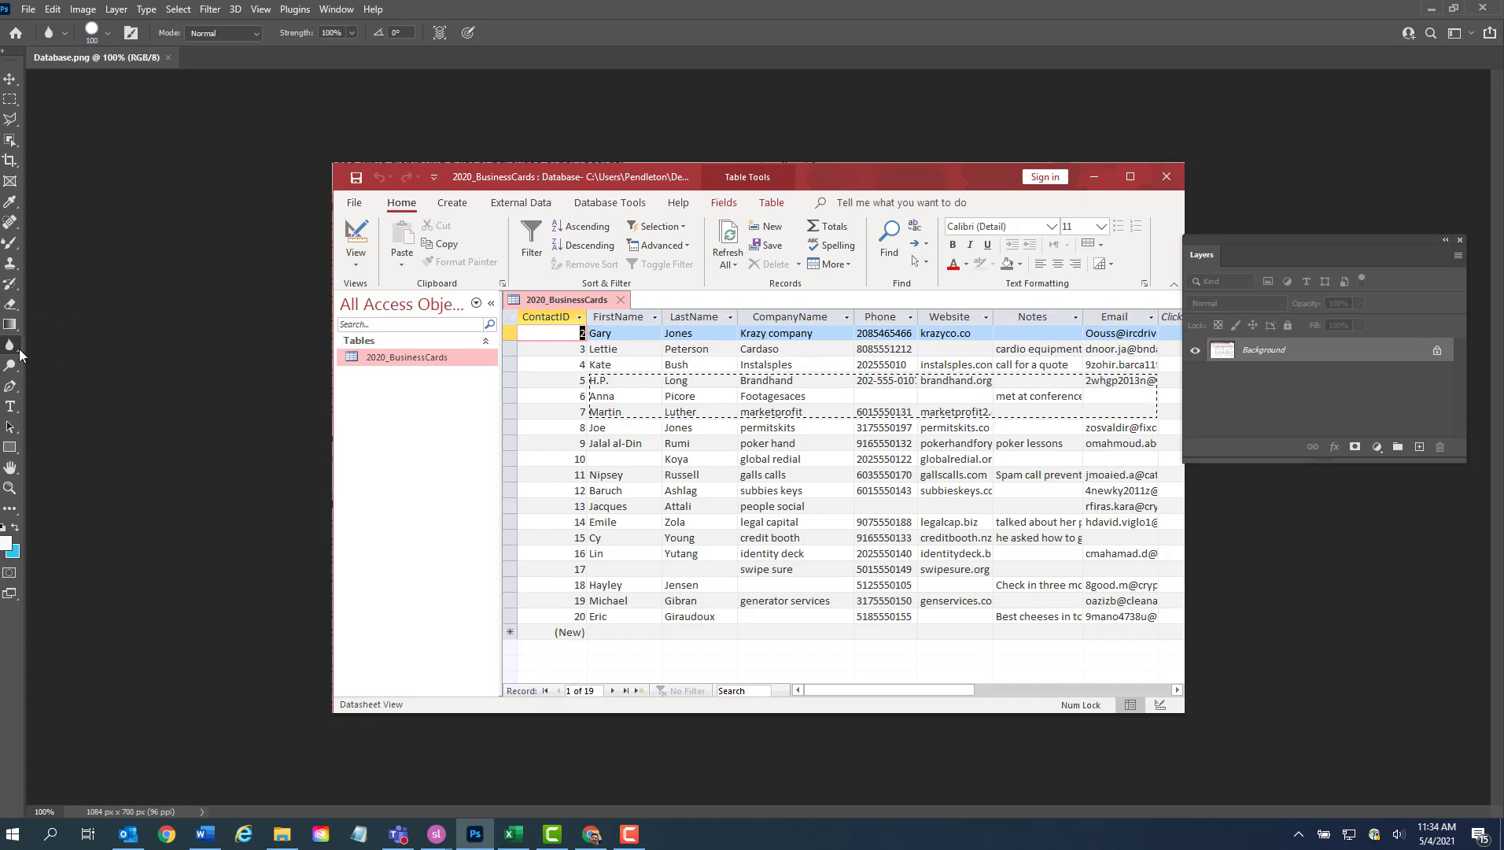
pyautogui.click(107, 33)
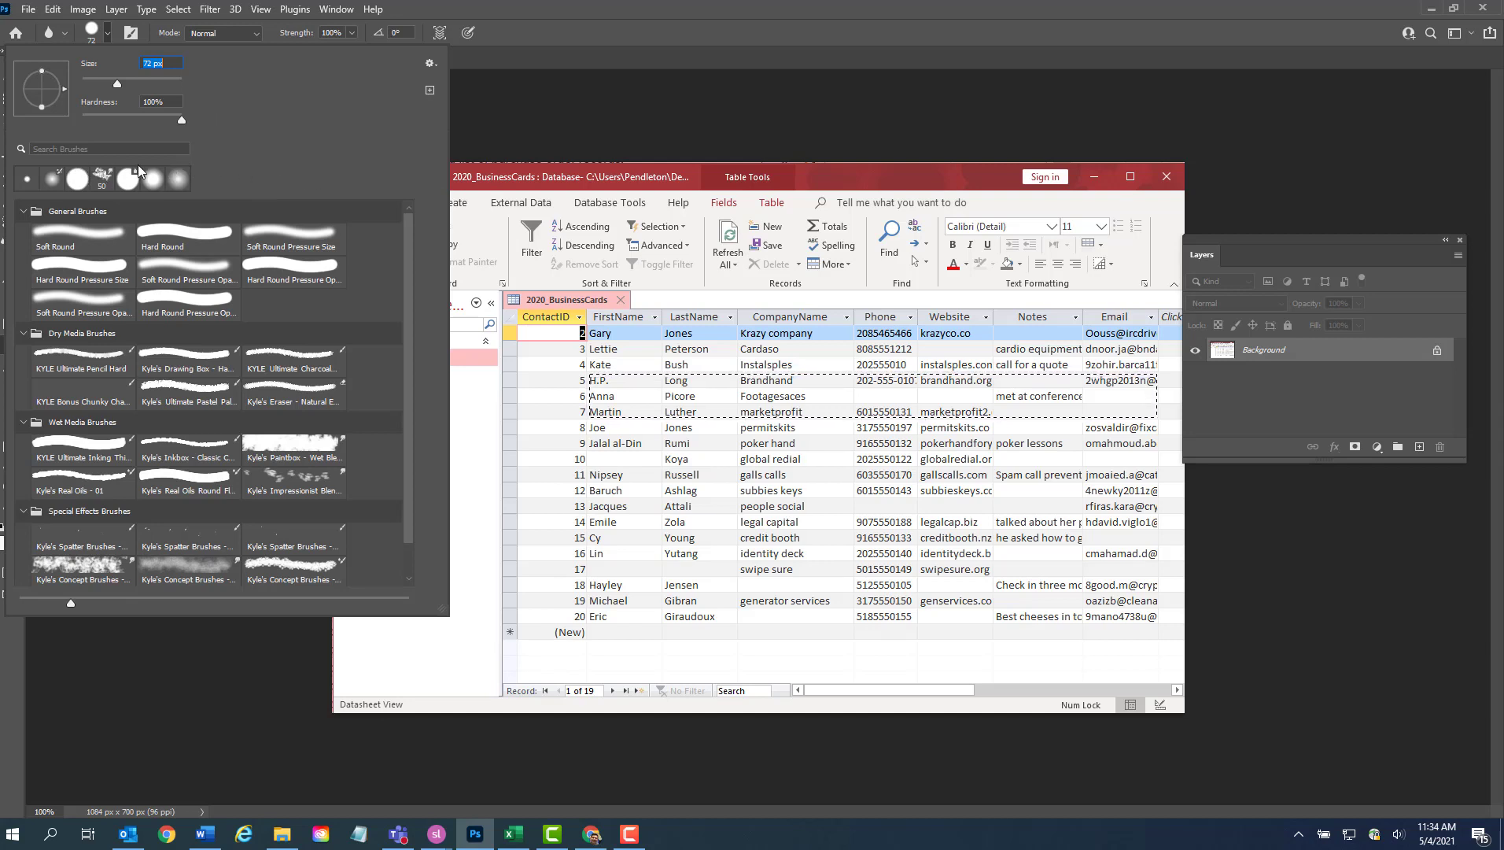
pyautogui.click(511, 67)
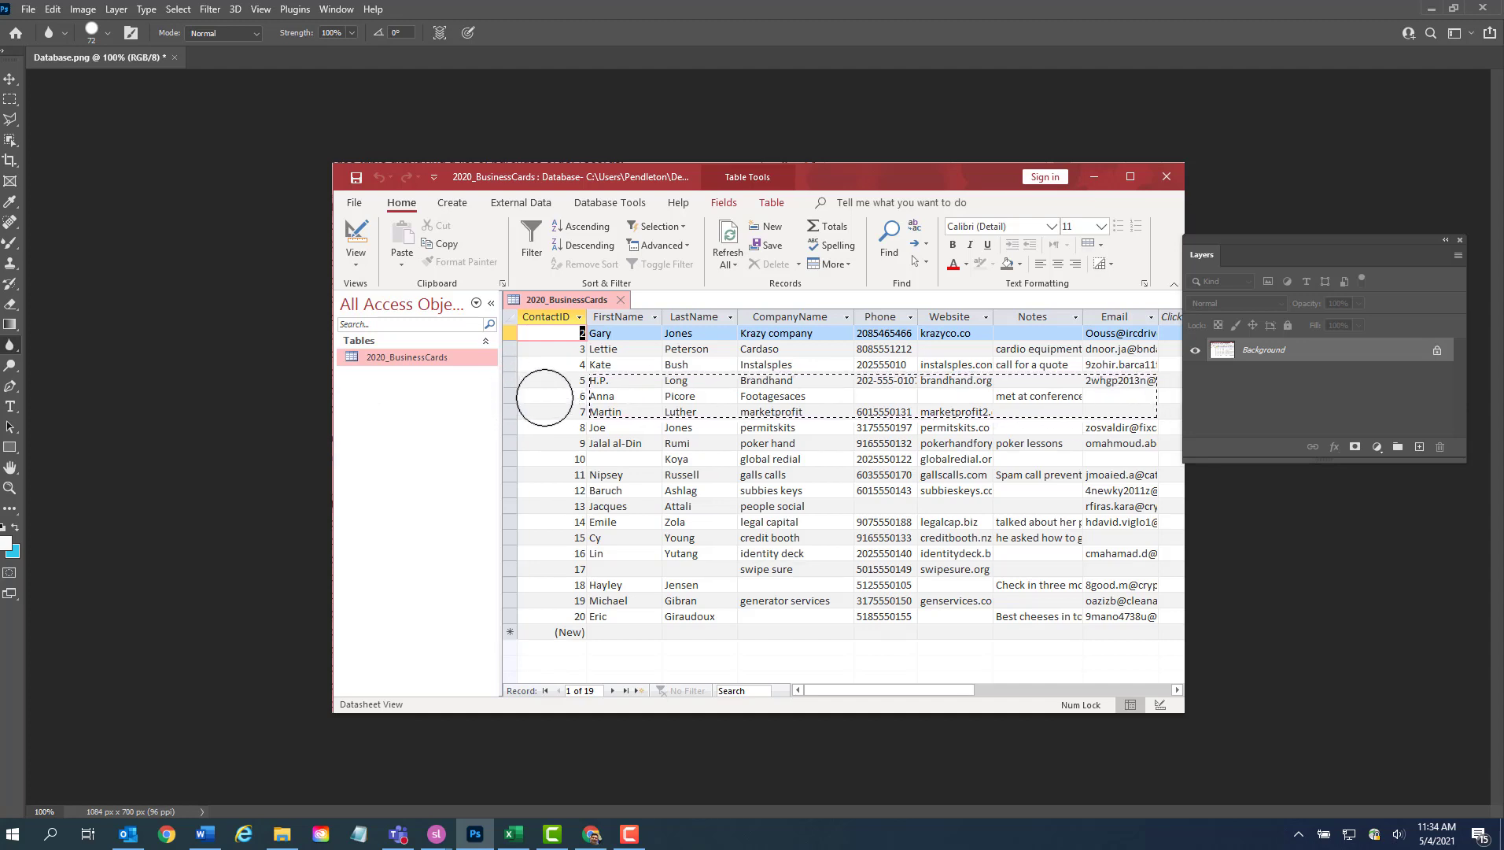
pyautogui.moveTo(545, 397); pyautogui.dragTo(1118, 403)
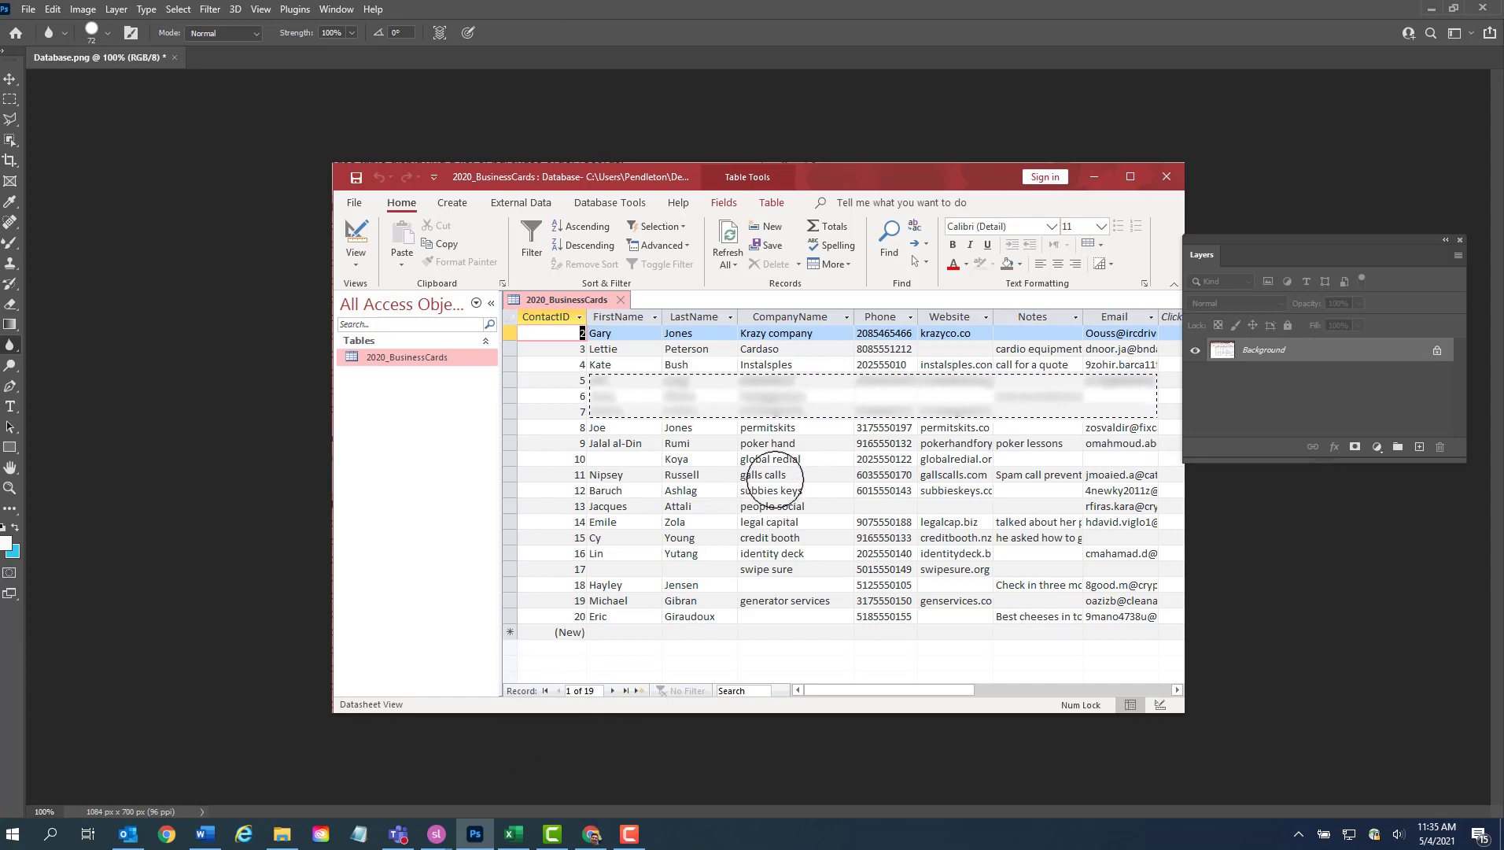
# Select the Phone cell text of contact 14 and smudge it out with the Smudge tool's 50 px brush
pyautogui.click(10, 99)
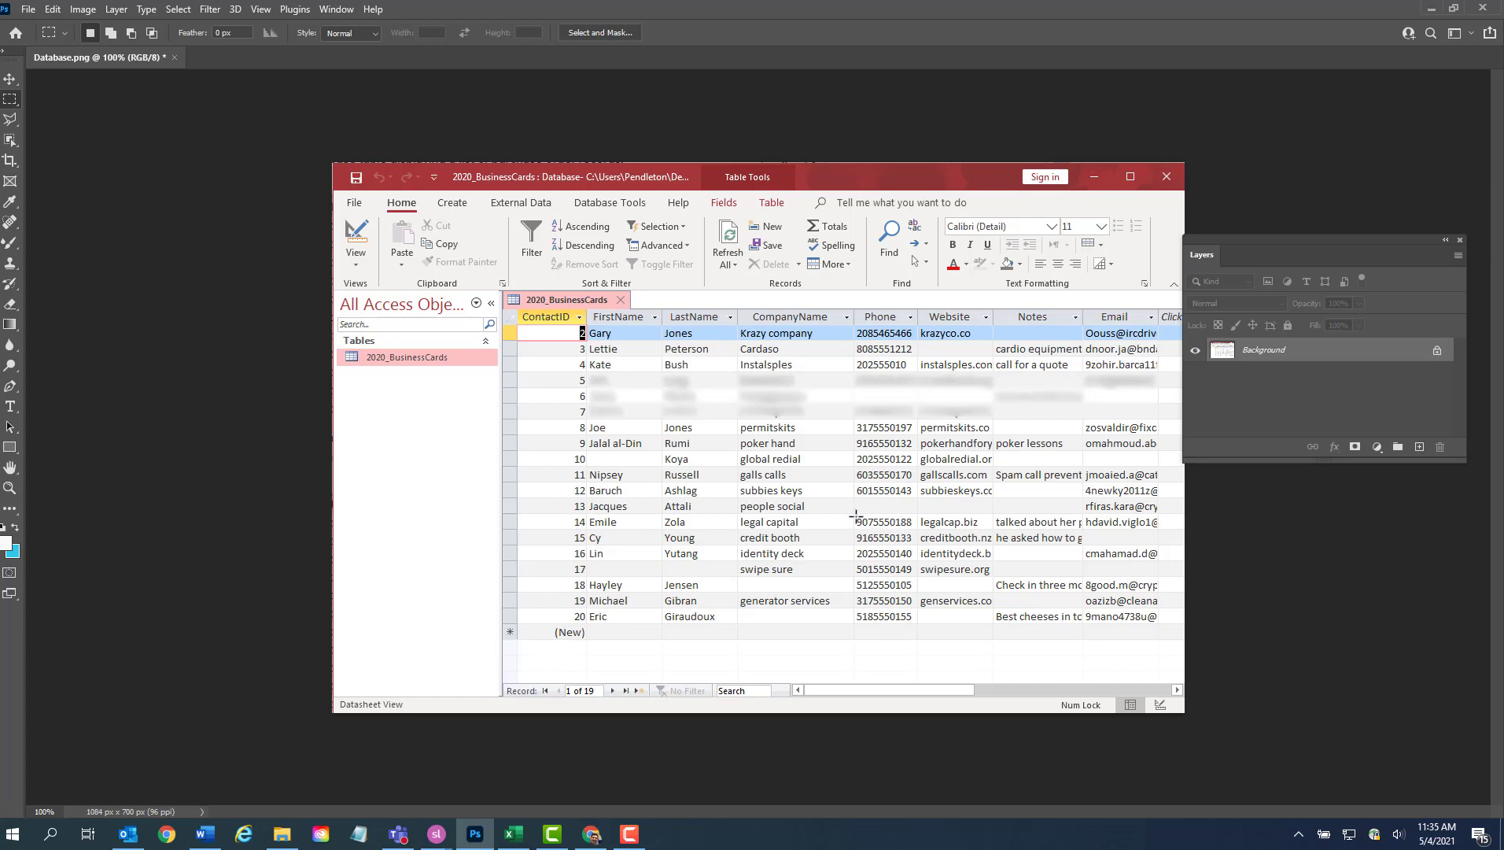
pyautogui.moveTo(856, 517); pyautogui.dragTo(916, 533)
pyautogui.click(12, 344)
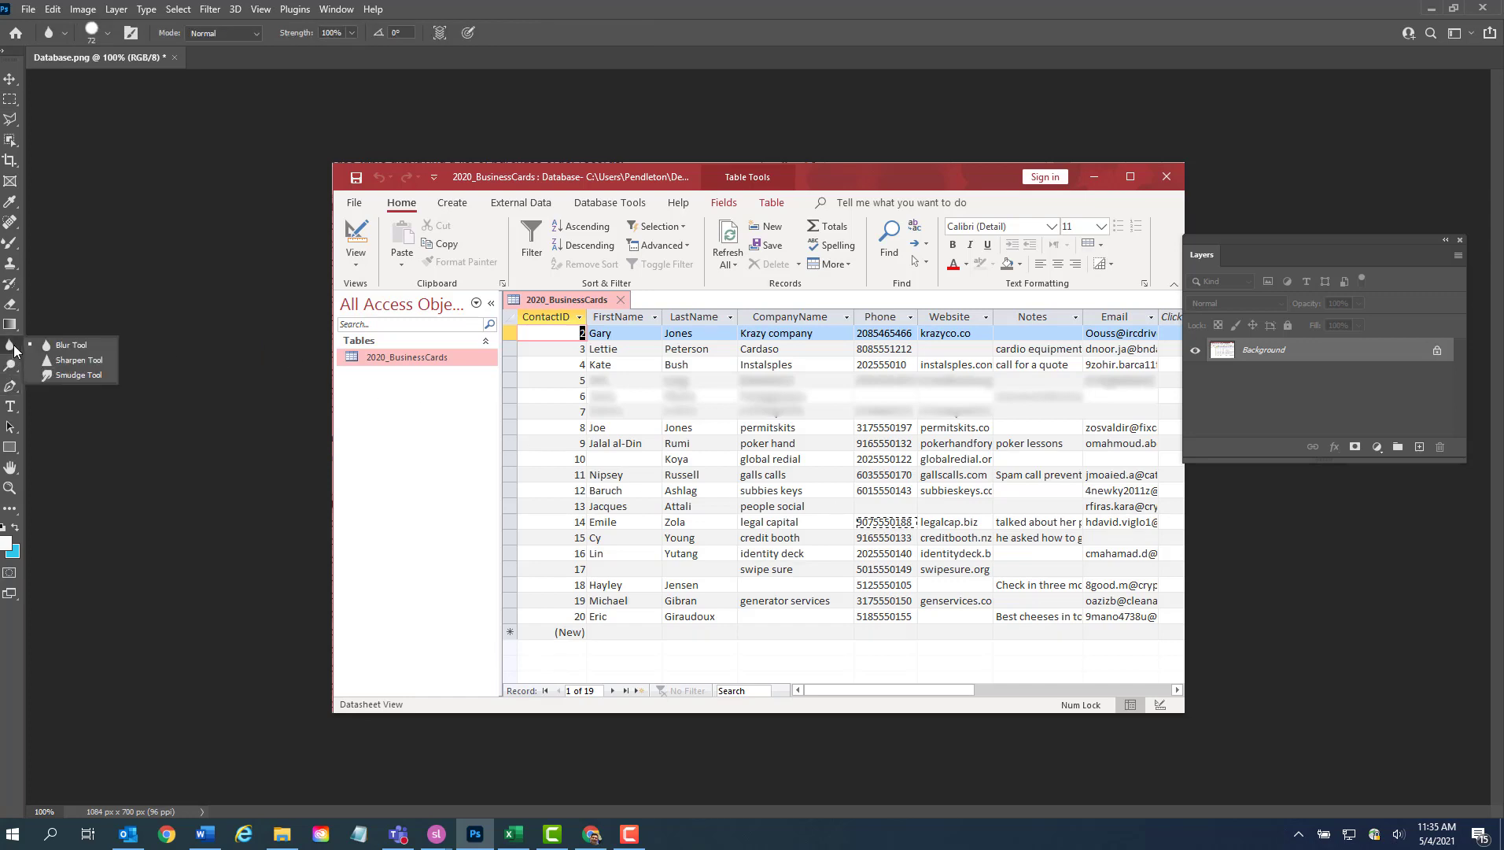
pyautogui.click(76, 375)
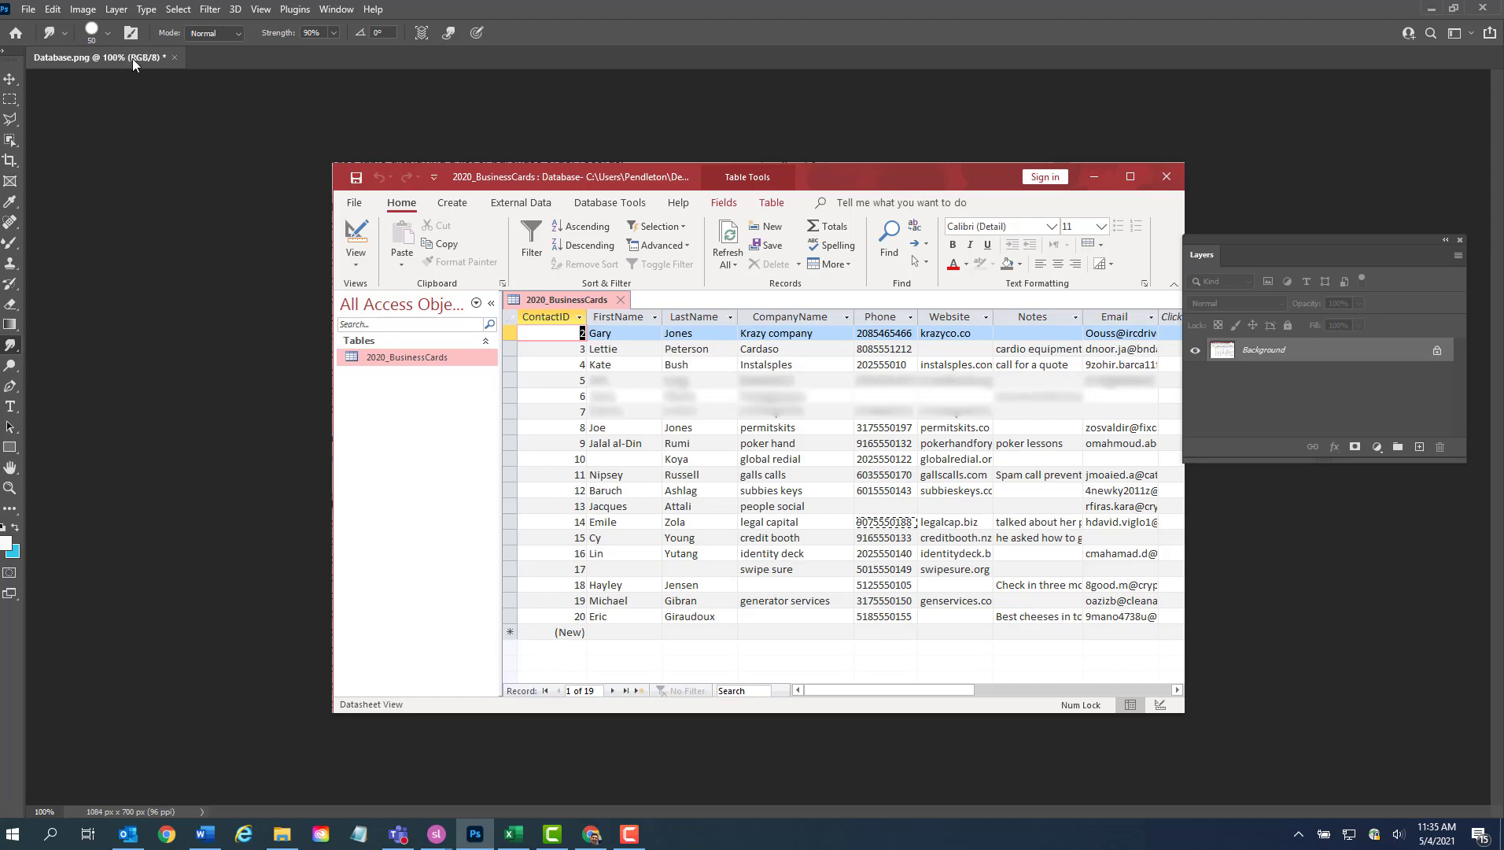
pyautogui.click(107, 37)
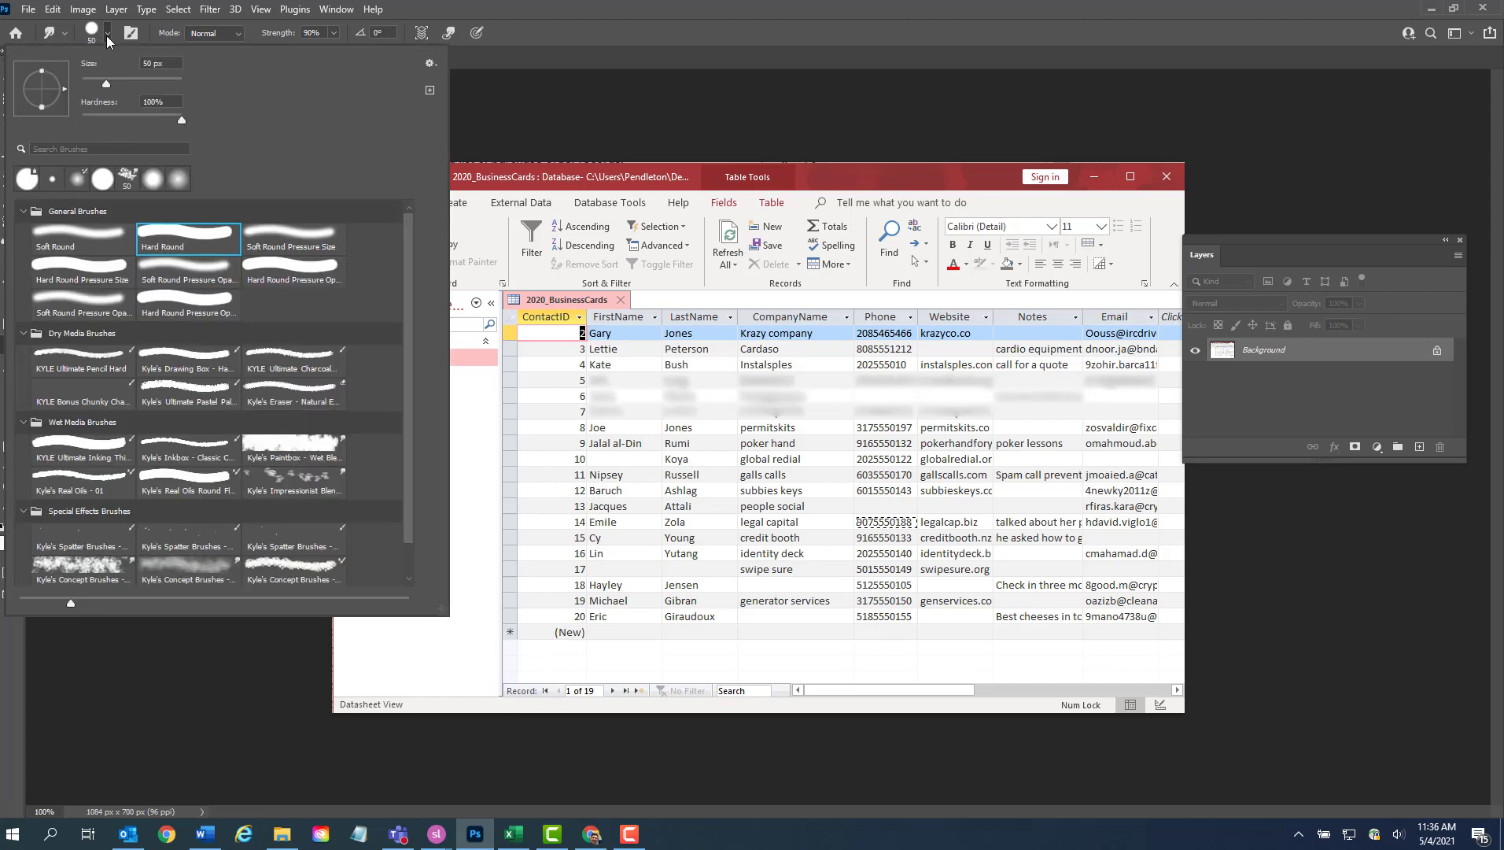
pyautogui.click(107, 36)
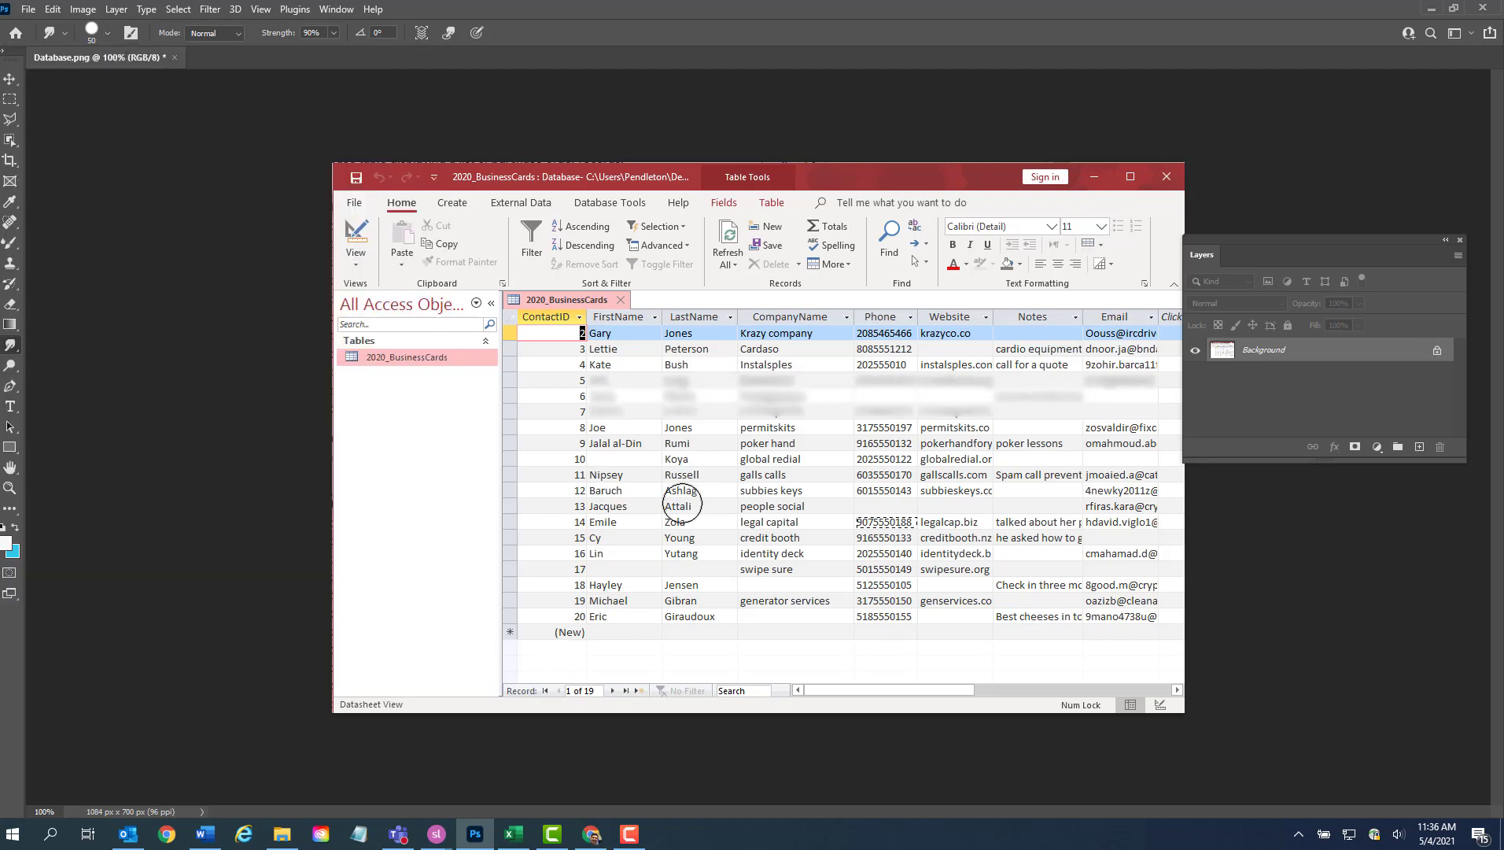
pyautogui.moveTo(817, 522); pyautogui.dragTo(1021, 531)
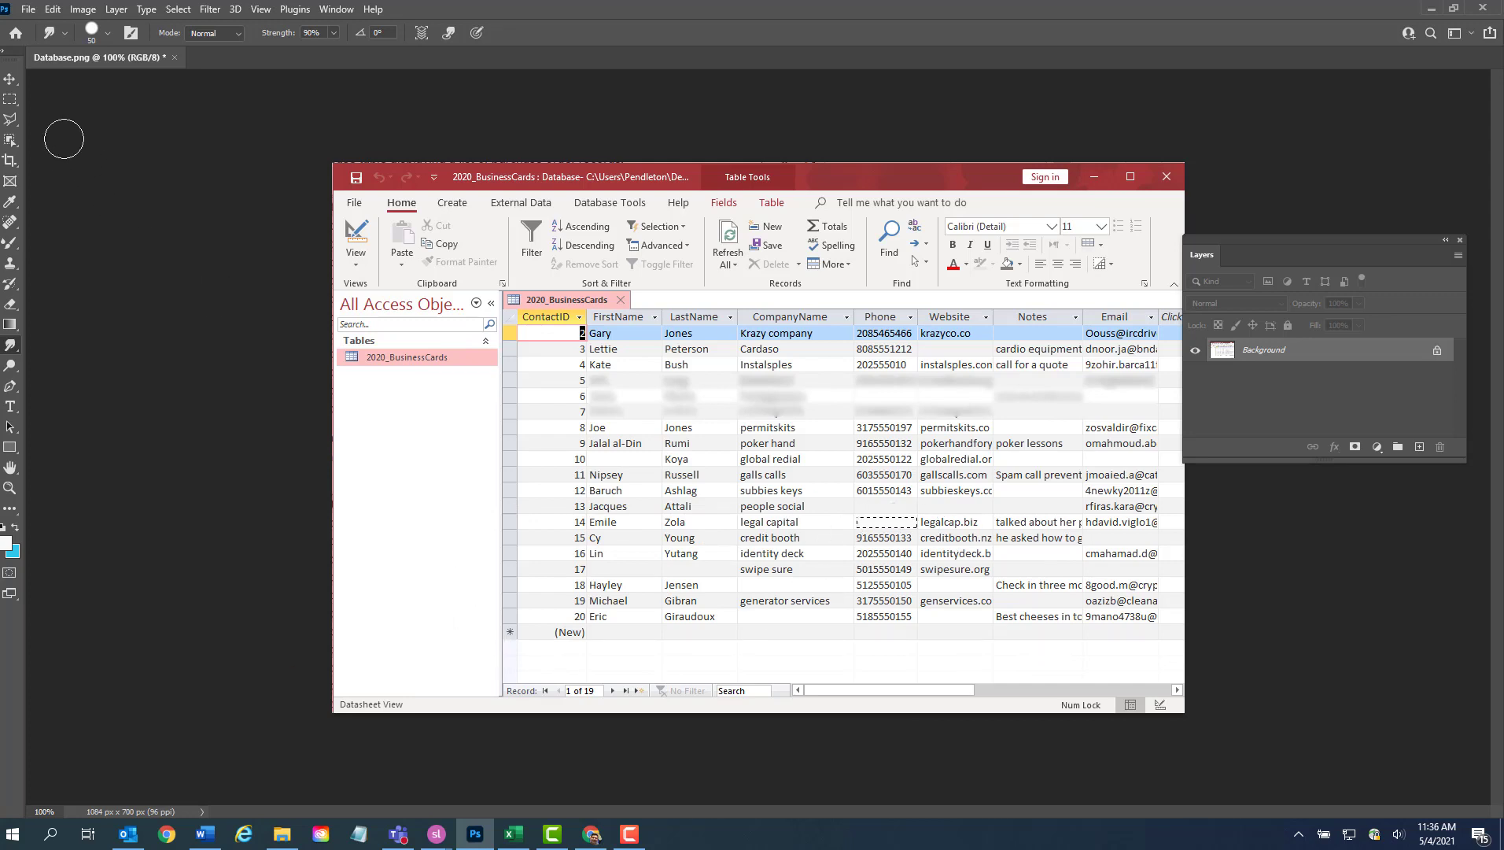
# Select the last name of contact 16 and cover it with a white fill
pyautogui.click(10, 99)
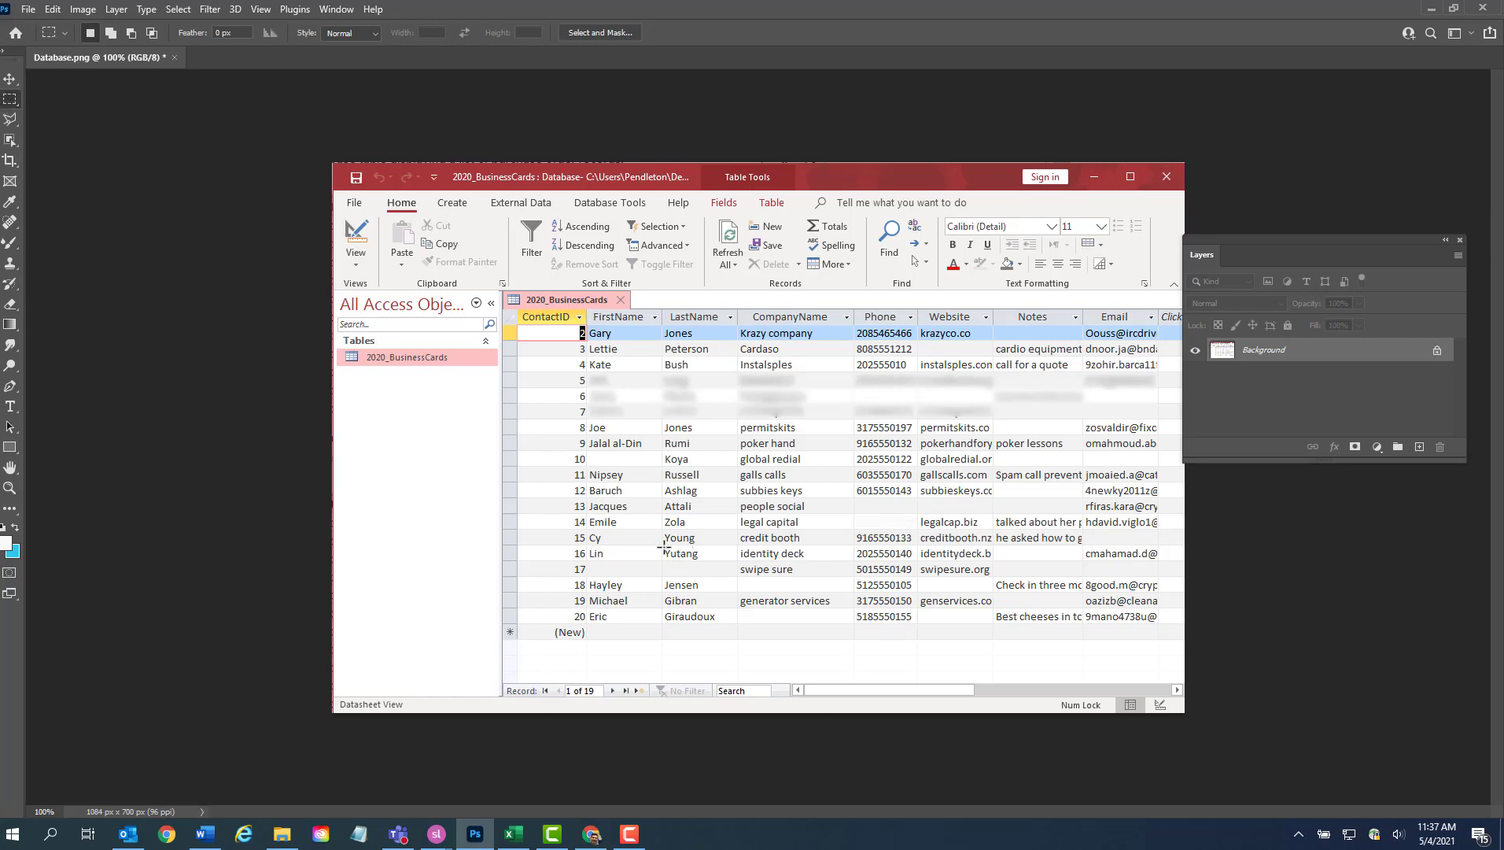
pyautogui.moveTo(664, 546); pyautogui.dragTo(701, 560)
pyautogui.click(54, 9)
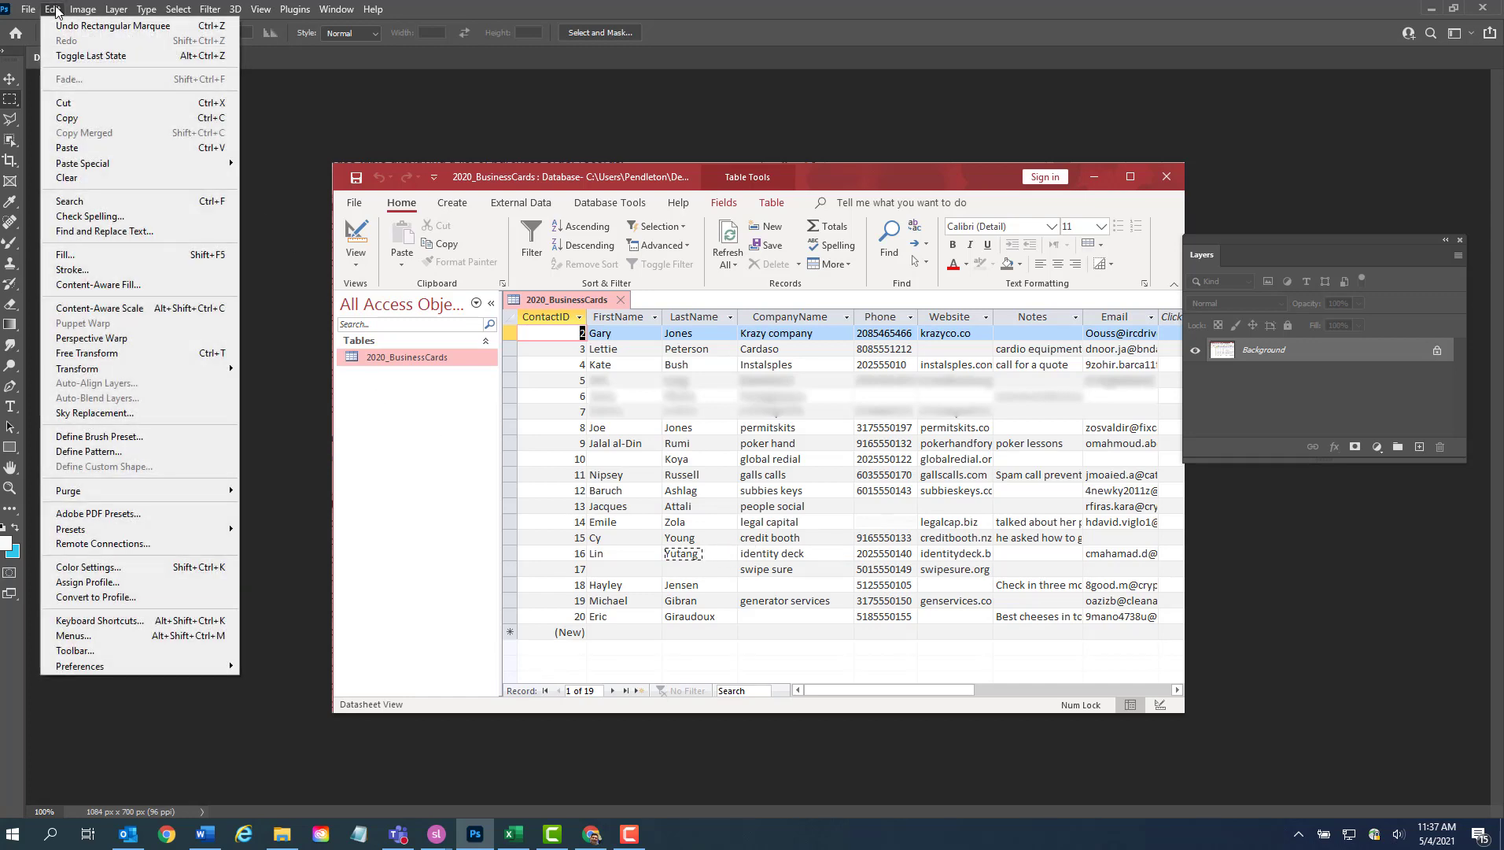
pyautogui.click(88, 255)
pyautogui.click(331, 228)
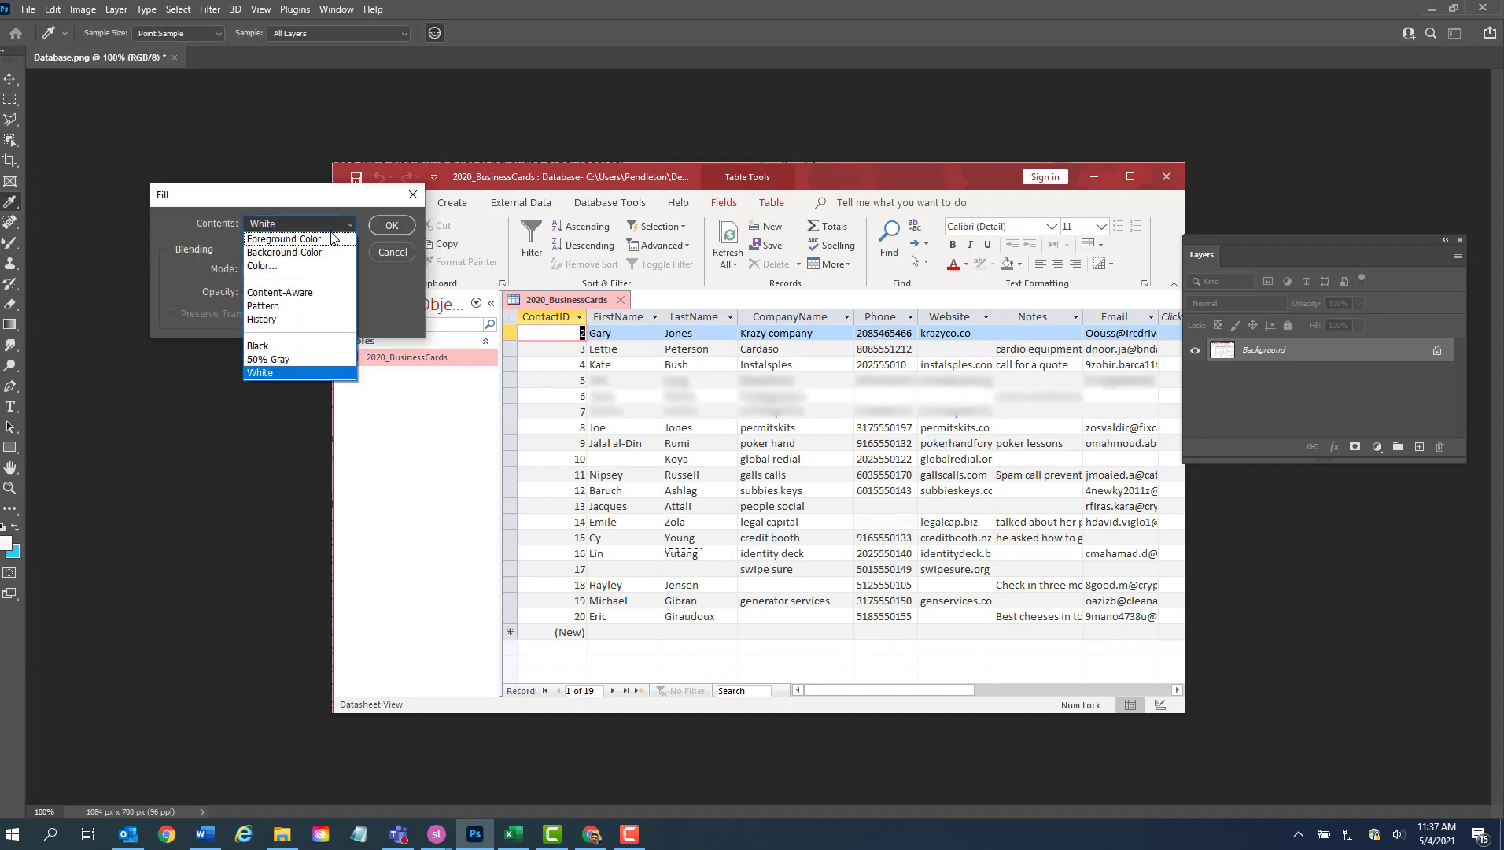
pyautogui.click(340, 373)
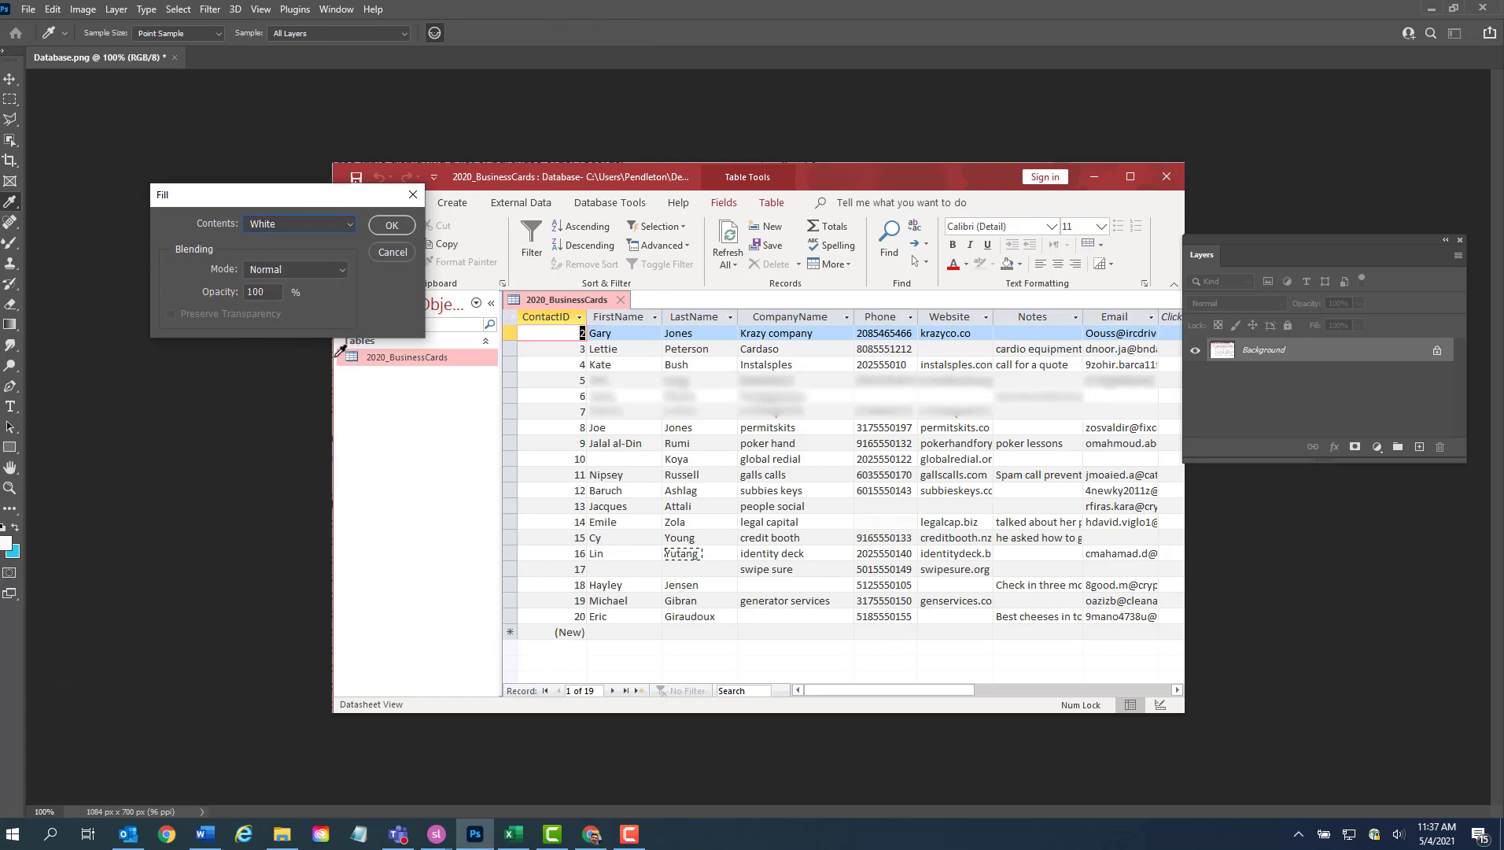
pyautogui.click(391, 226)
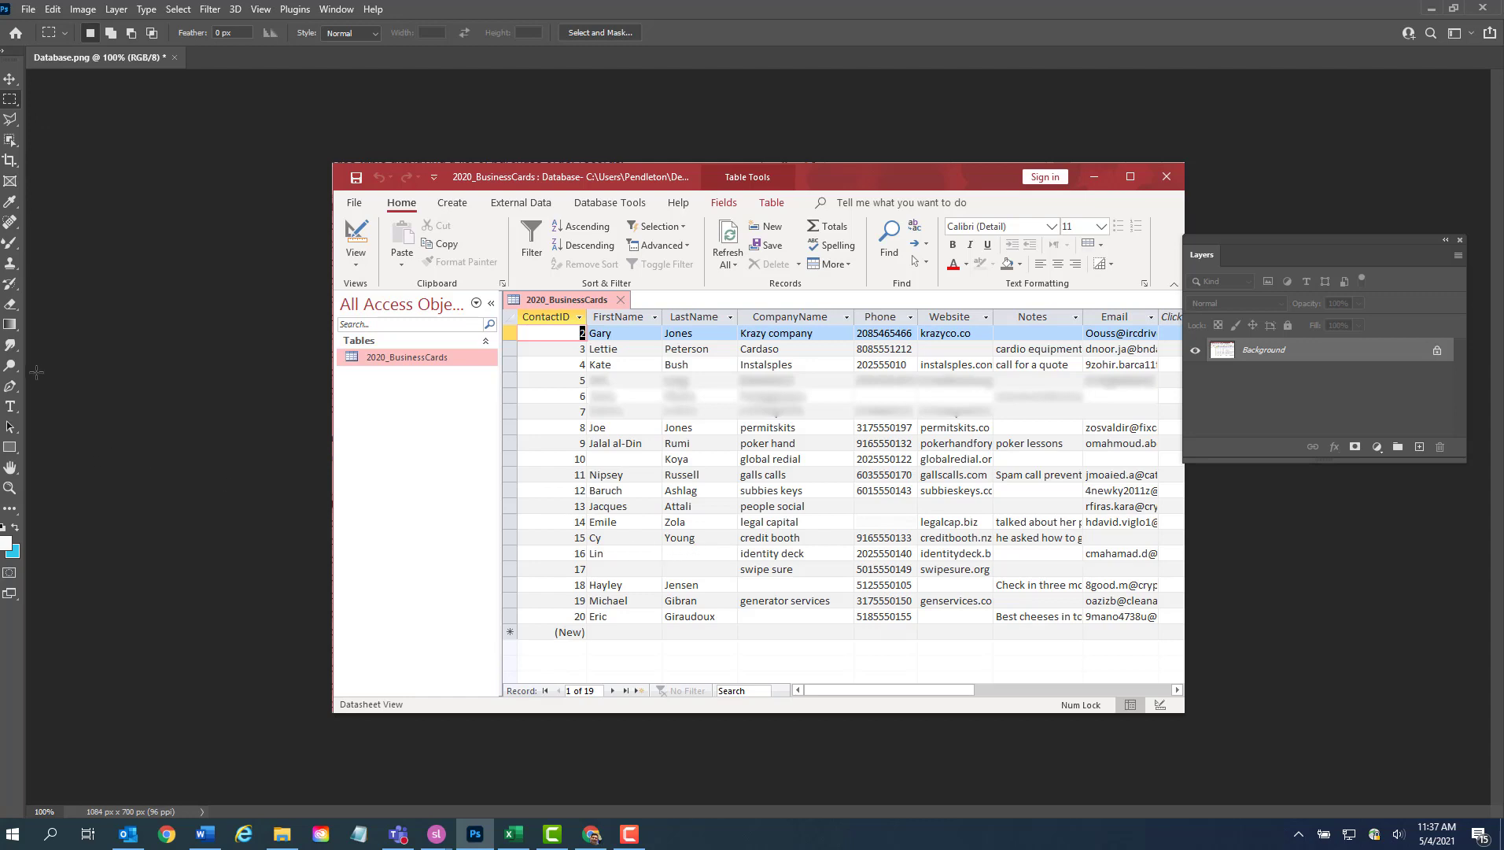
# Start a text line in the emptied LastName cell of contact 16, set in Calibri at 11 pt
pyautogui.click(10, 406)
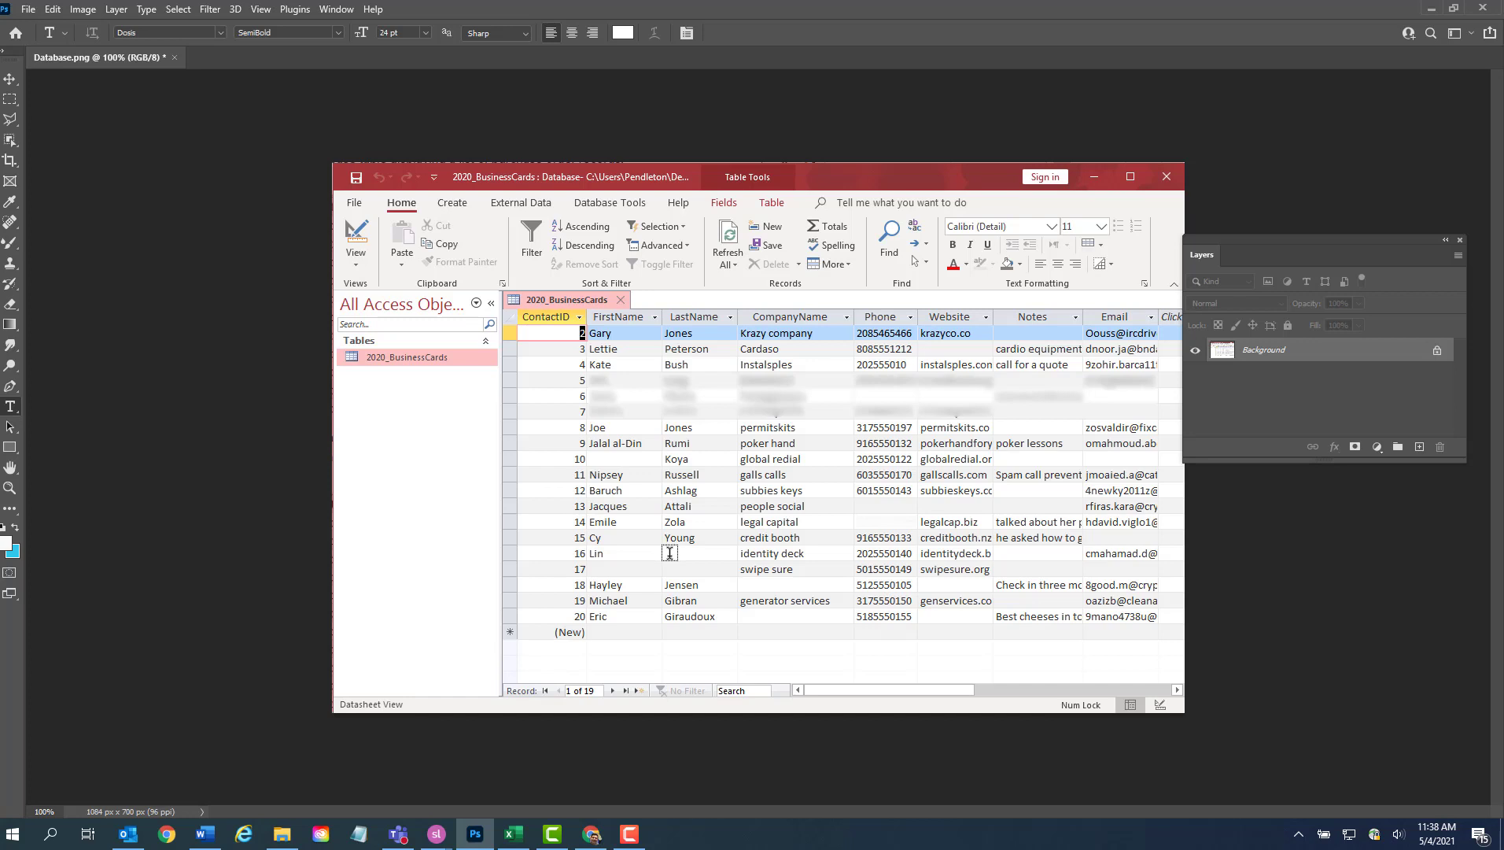
pyautogui.click(669, 553)
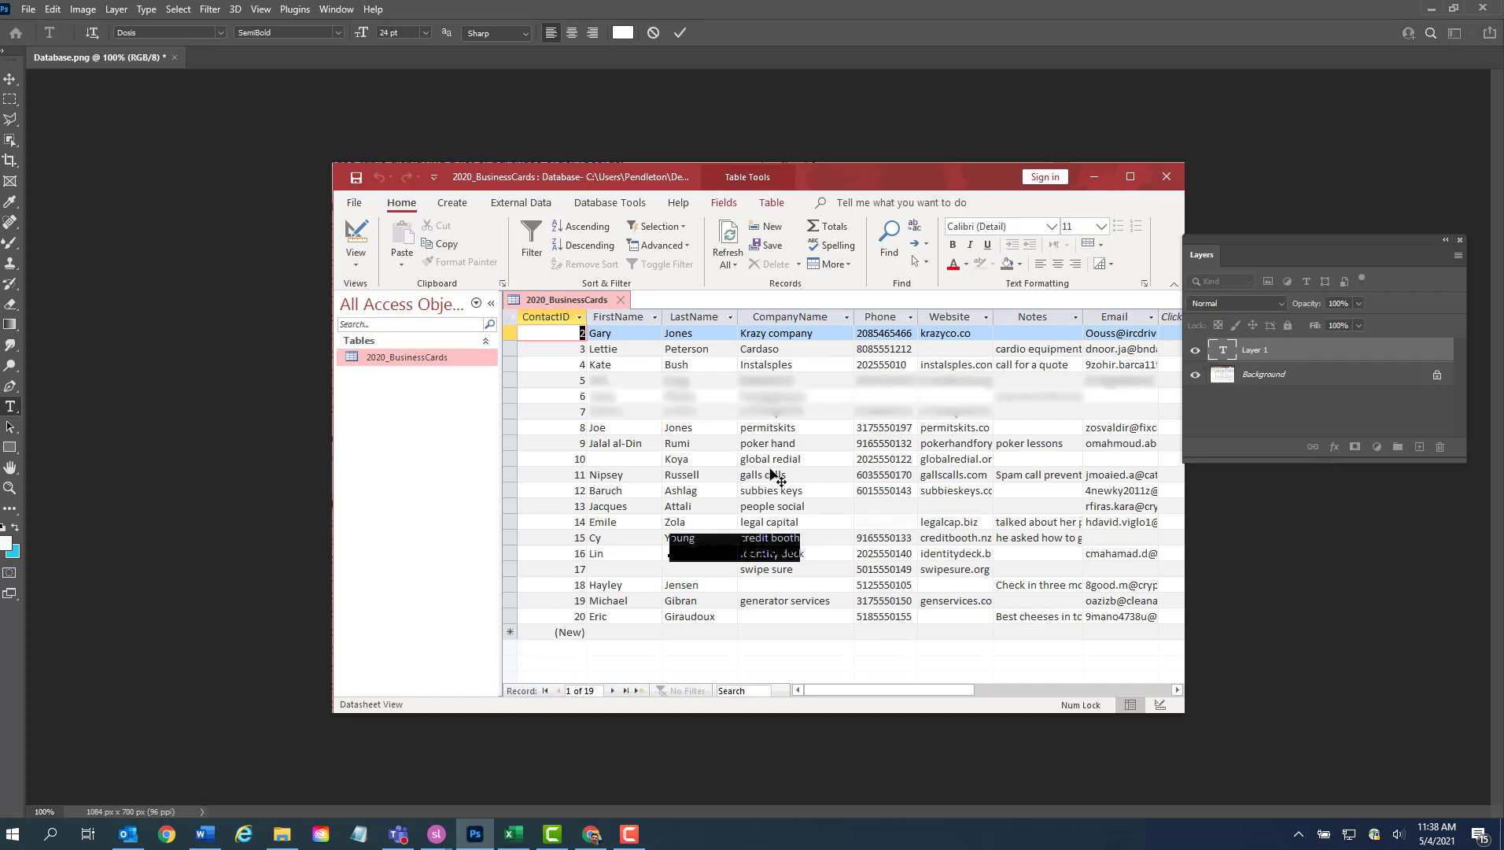
pyautogui.click(221, 33)
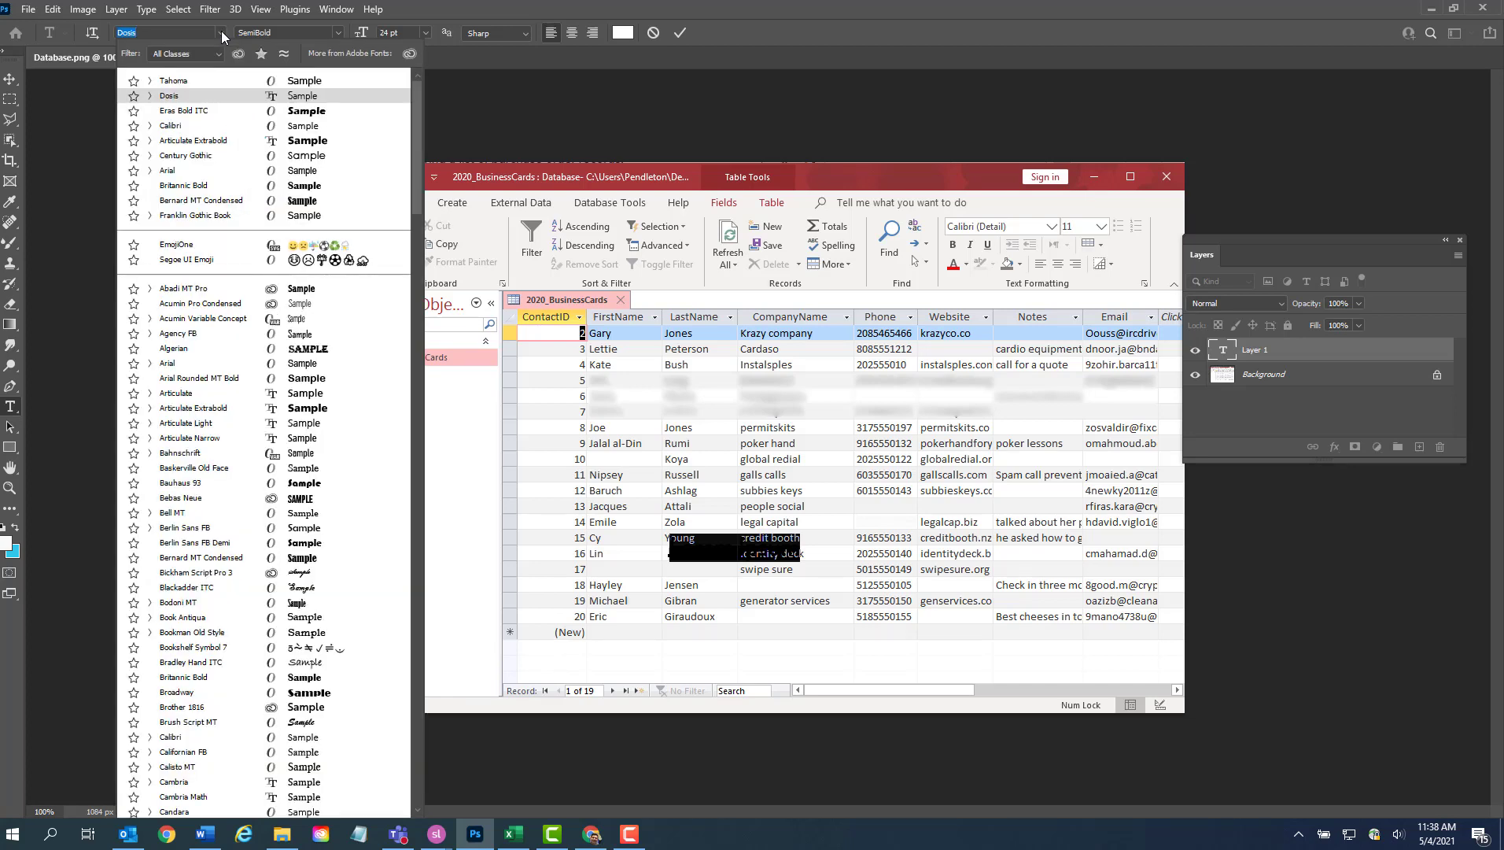
pyautogui.click(197, 124)
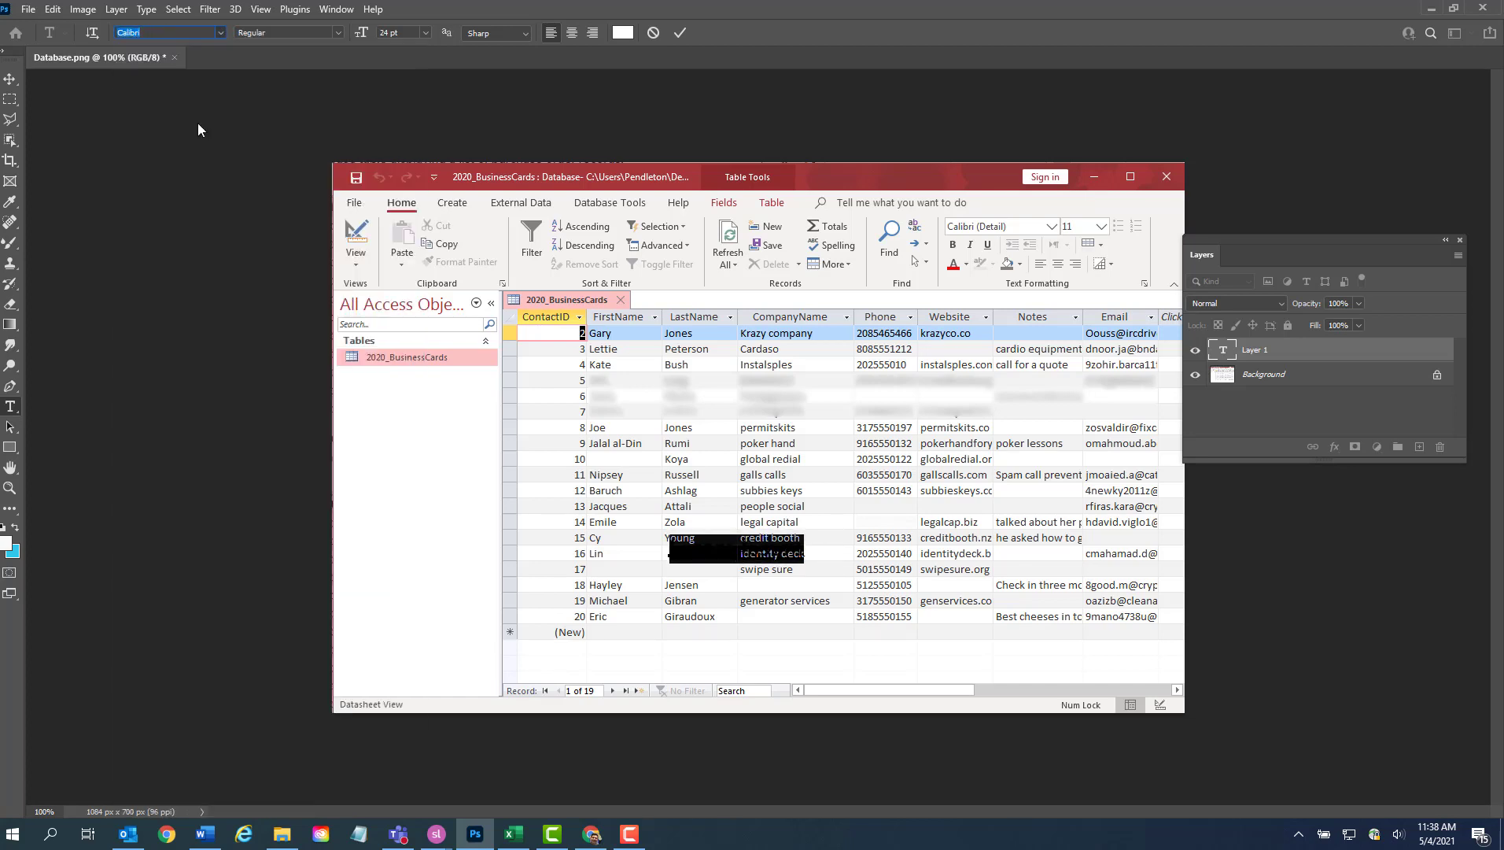
pyautogui.click(427, 33)
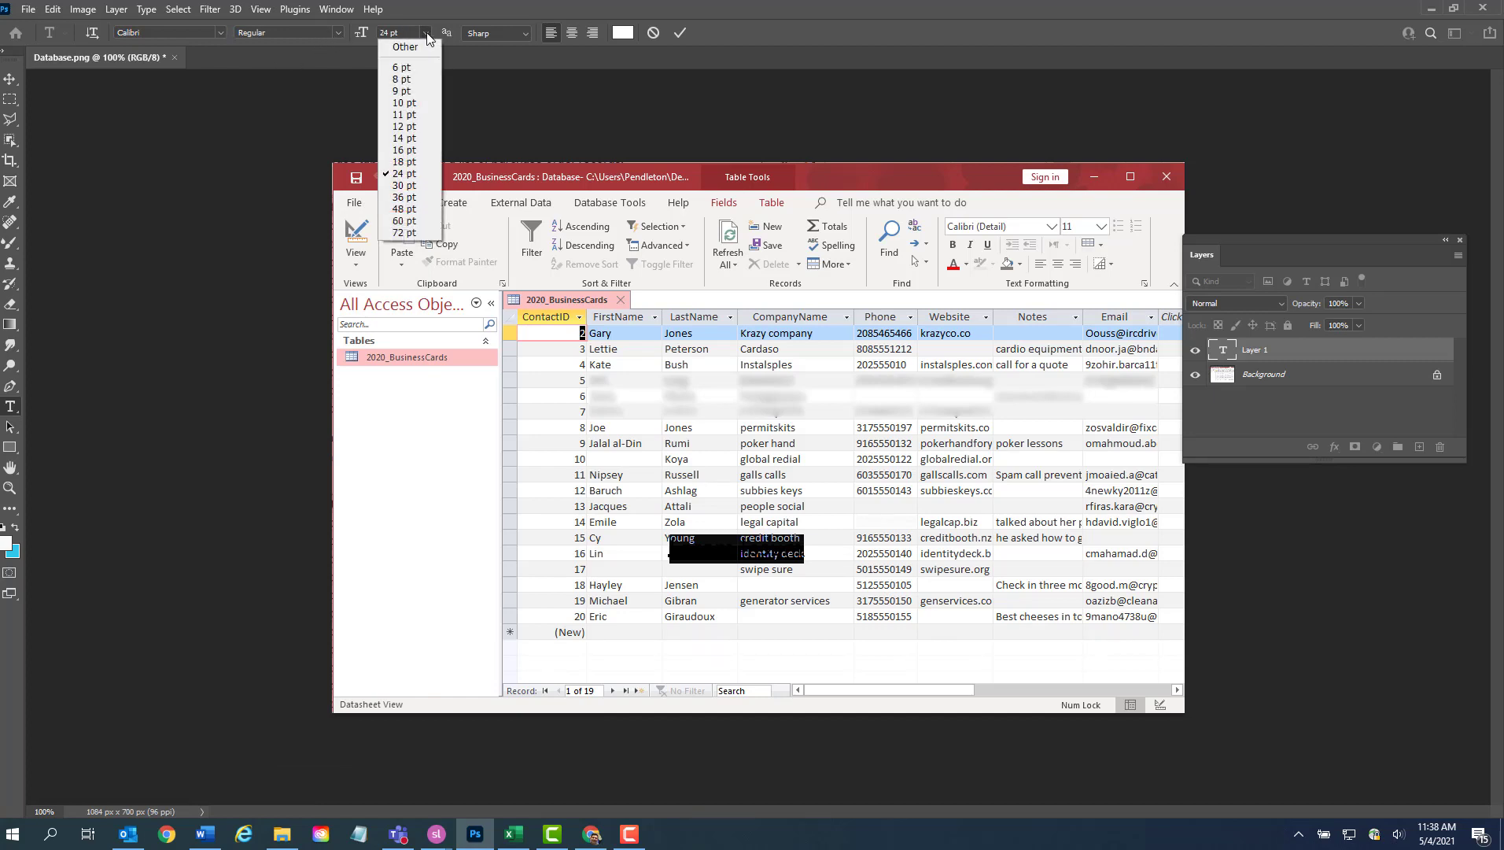
pyautogui.click(418, 115)
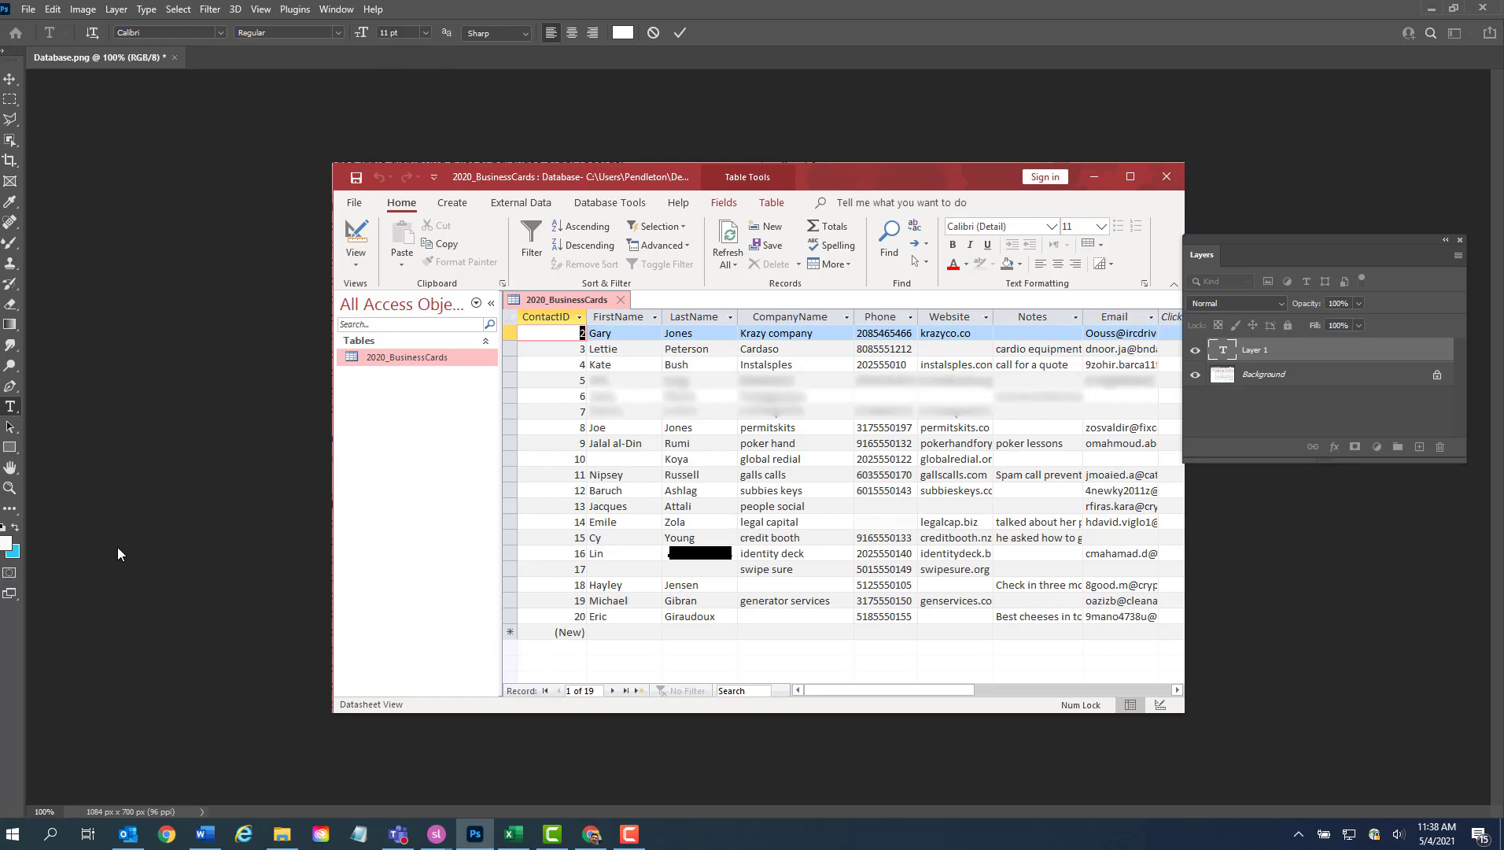
# Set the text colour to 000000 and enter a replacement last name
pyautogui.click(6, 545)
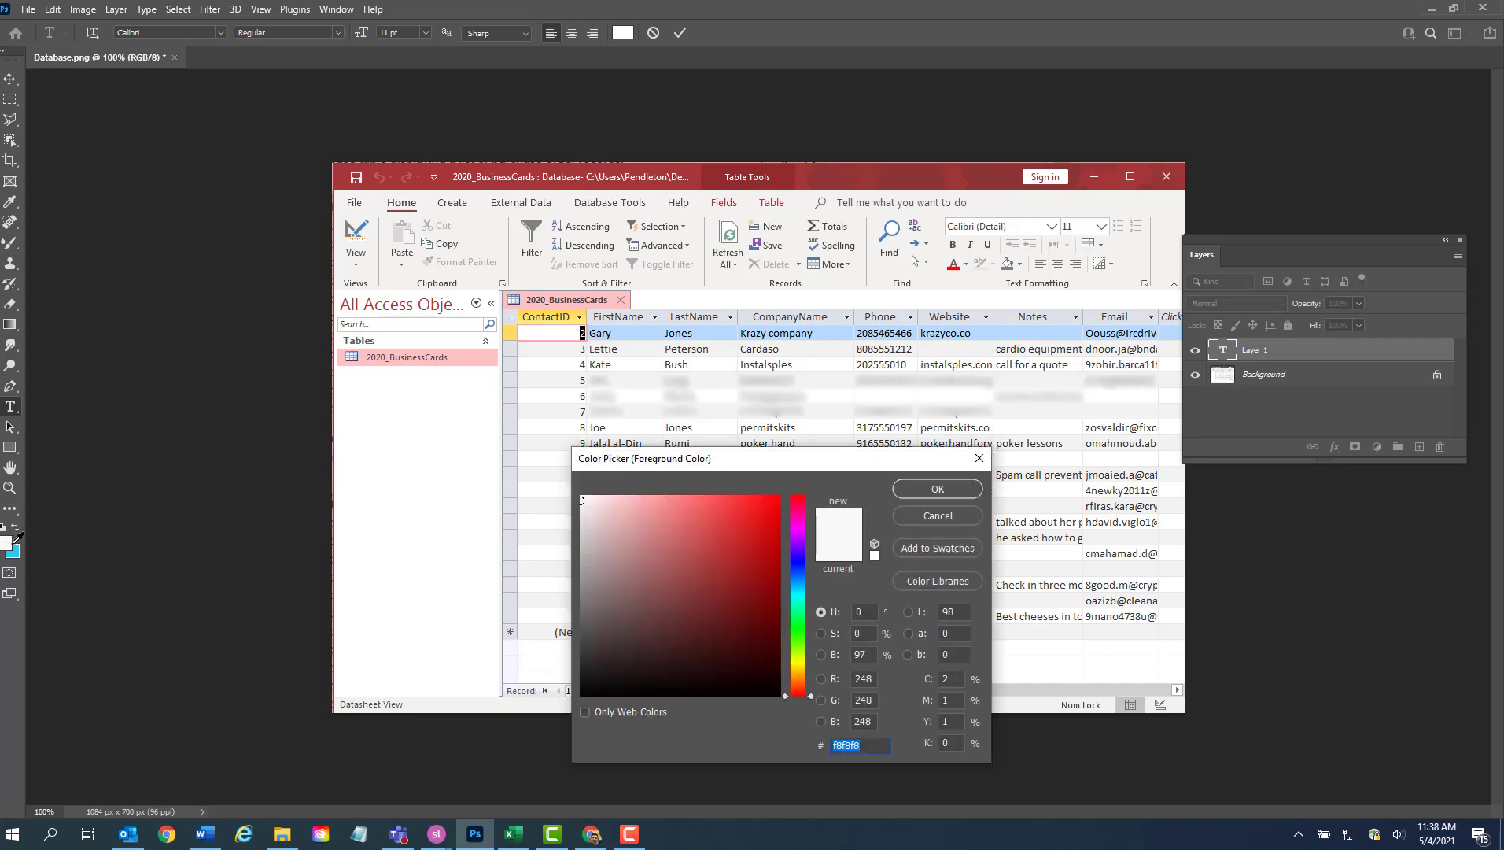
pyautogui.write('000000')
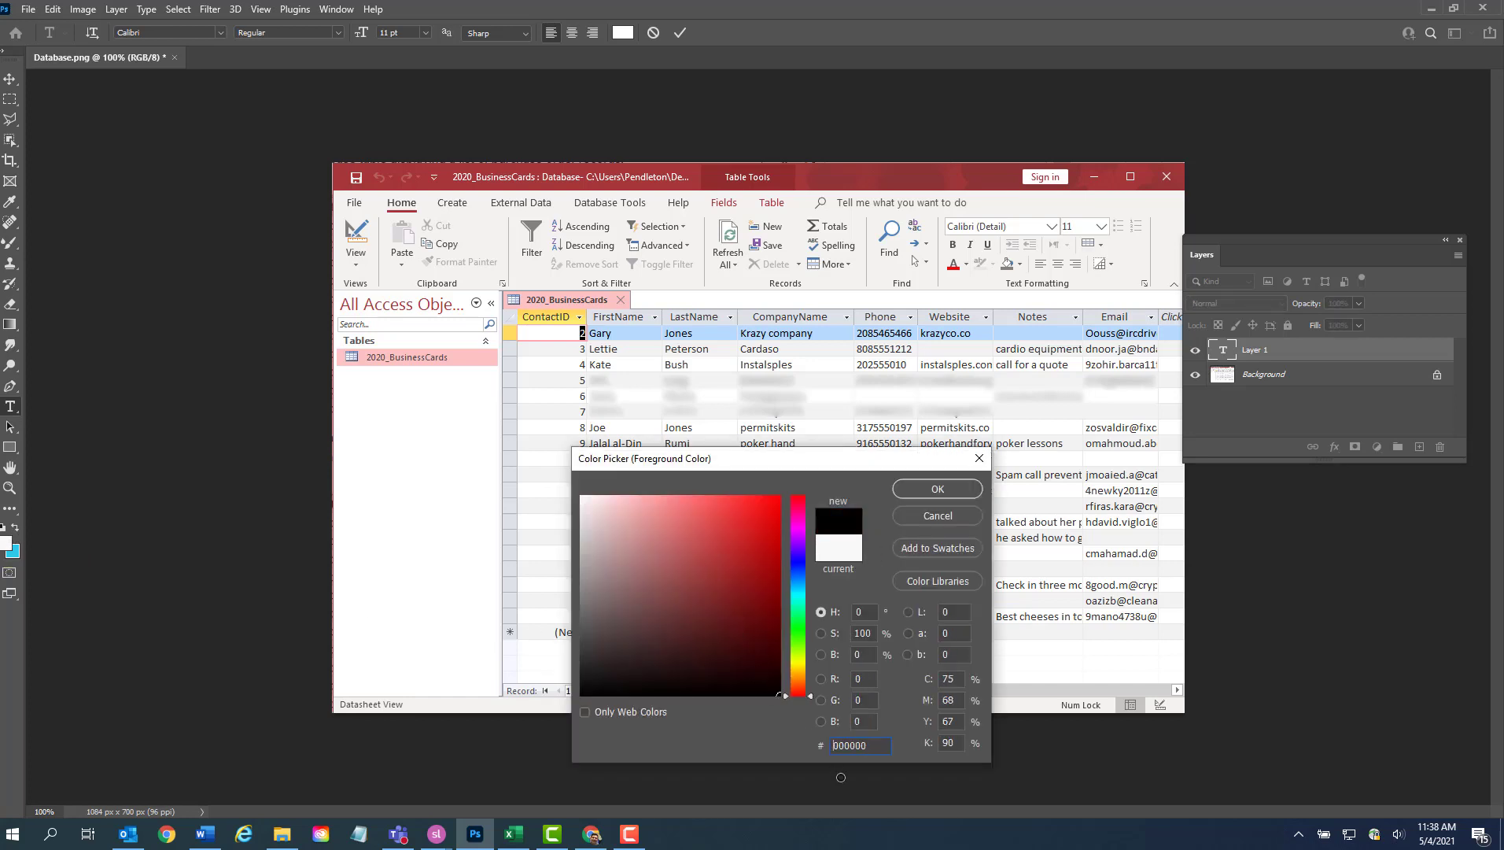
pyautogui.click(934, 491)
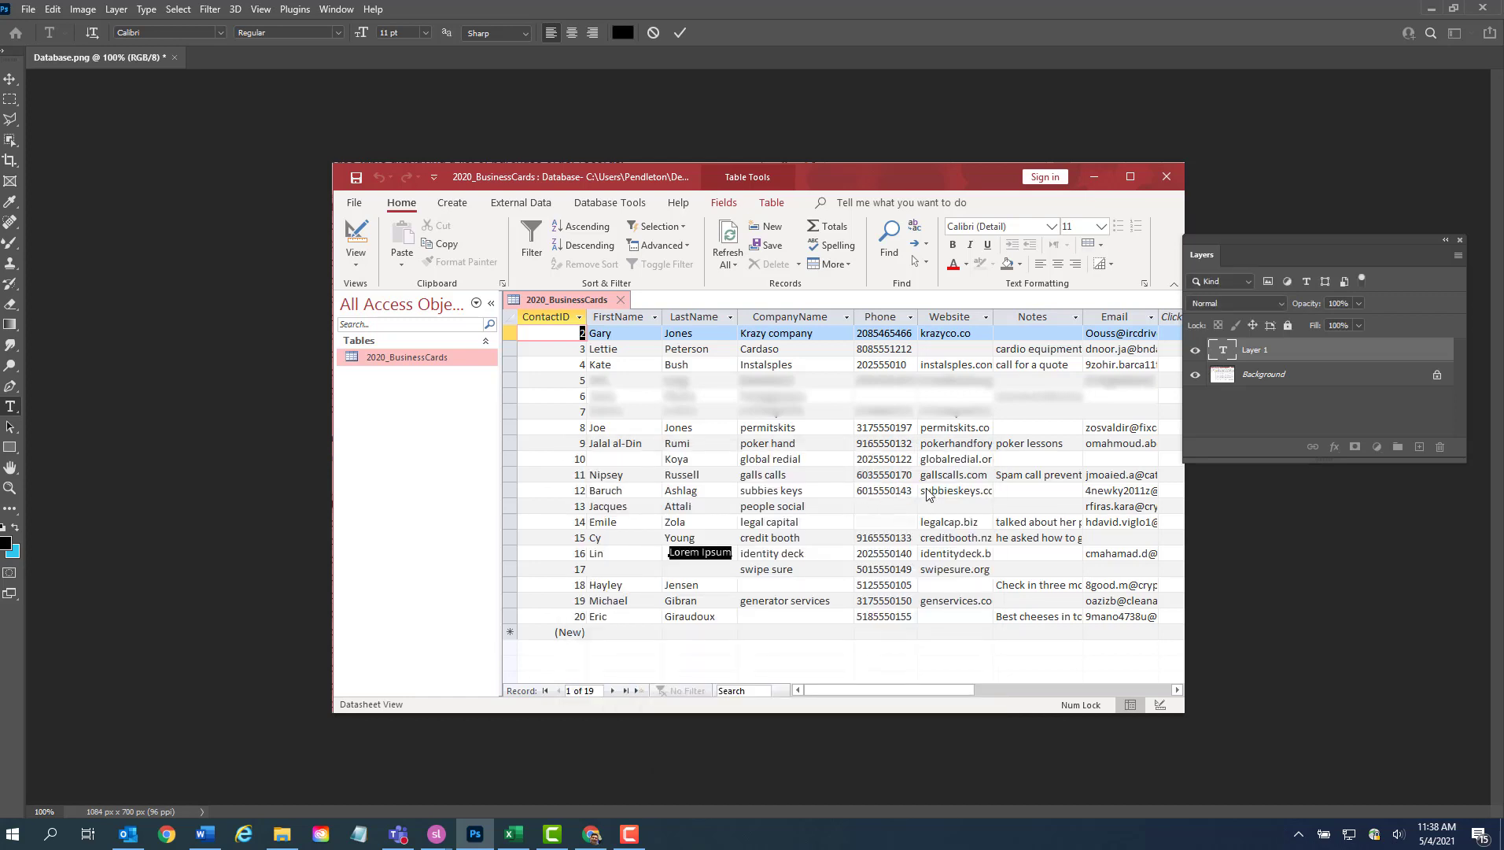
pyautogui.write('Biondo')
# Move the replacement last name slightly down and left to align it with the other LastName entries
pyautogui.click(10, 79)
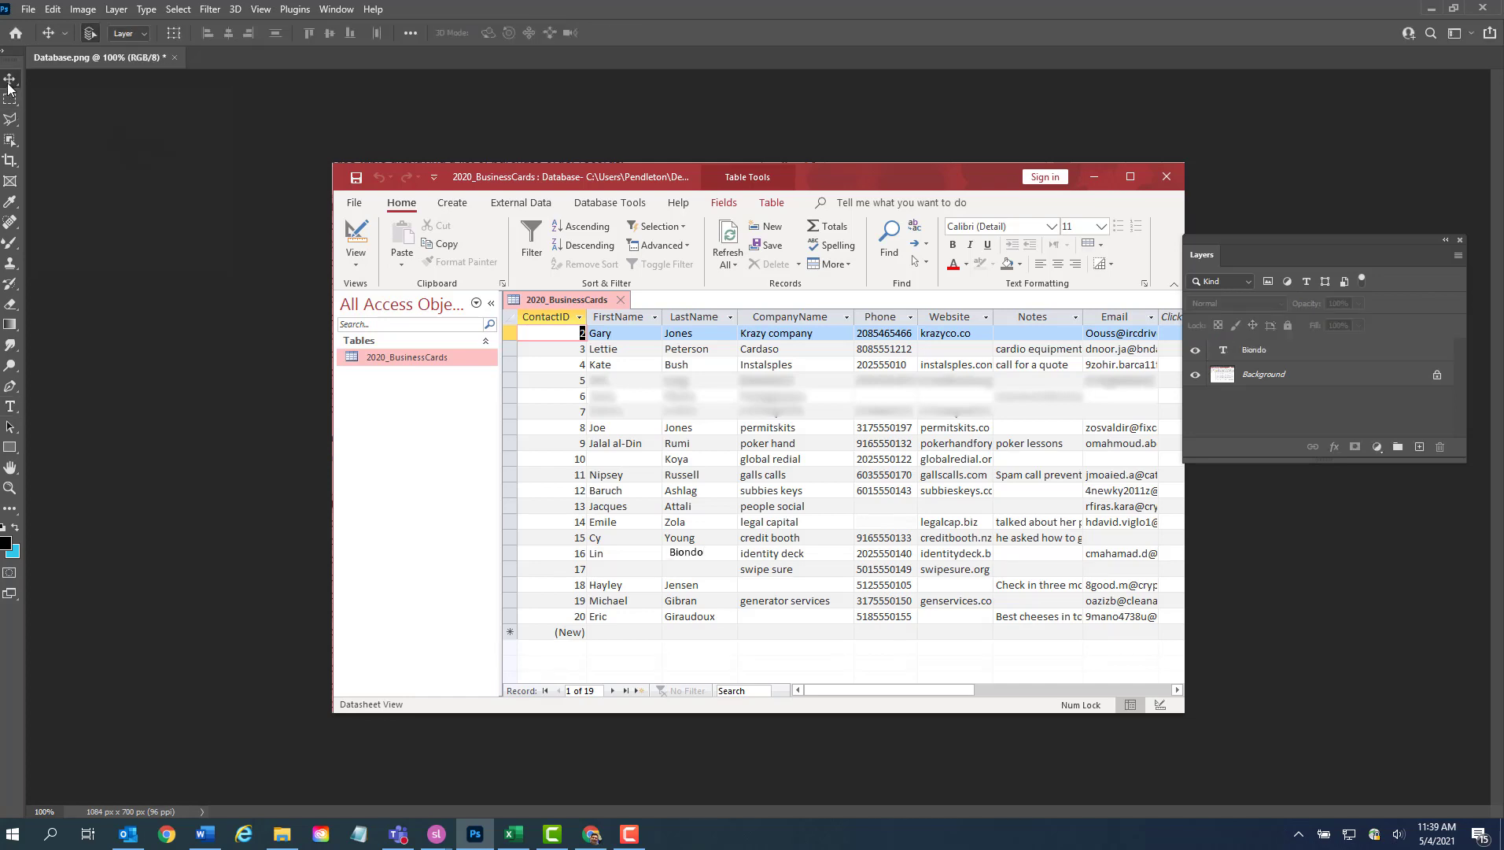
pyautogui.click(694, 556)
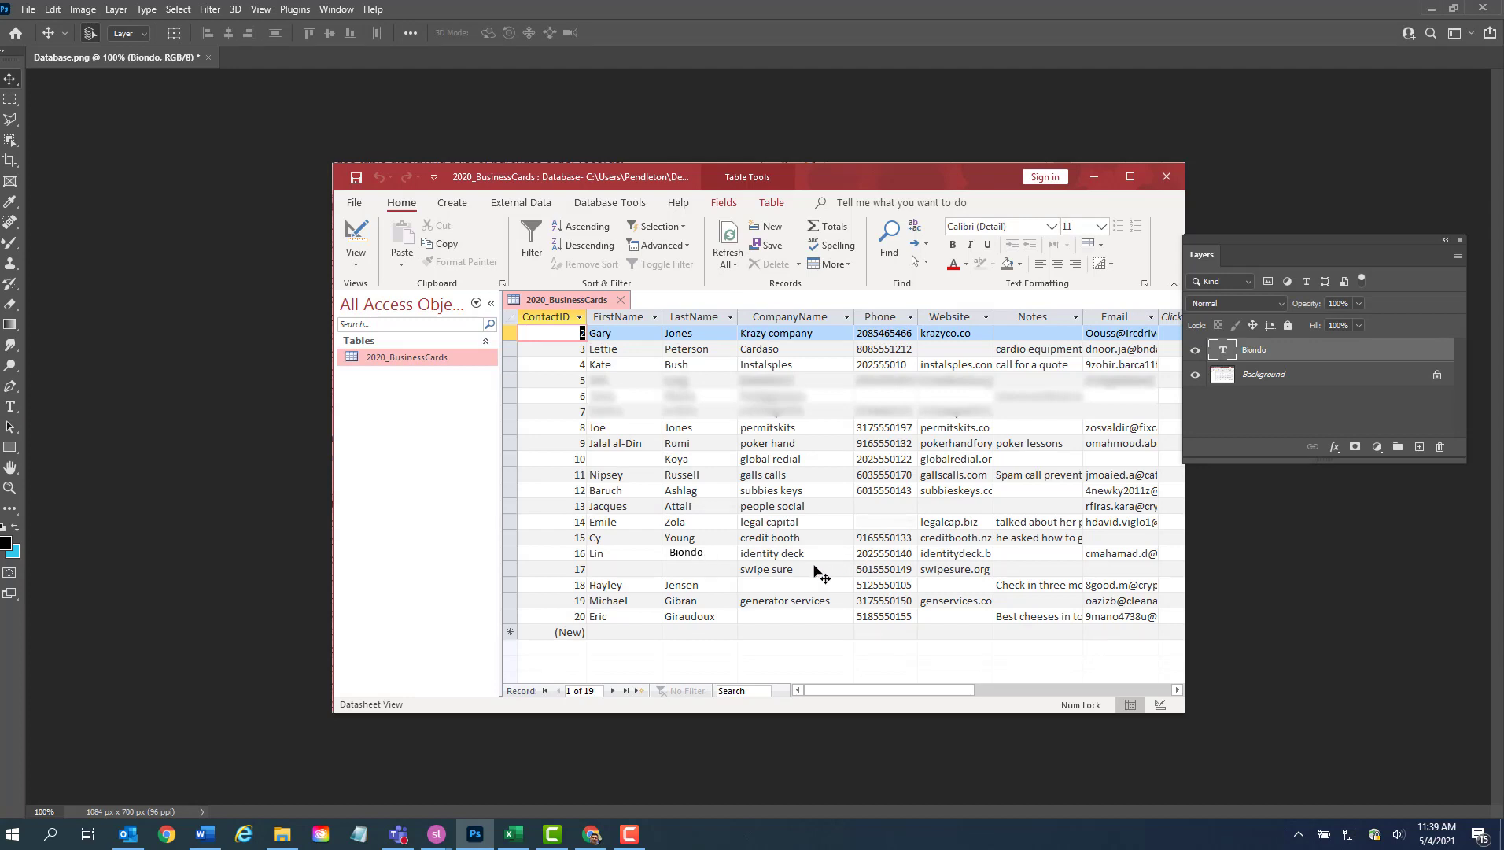
pyautogui.press('Down')
pyautogui.press('Down')
pyautogui.press('Down')
pyautogui.press('Left')
pyautogui.press('Left')
pyautogui.press('Left')
pyautogui.press('Left')
pyautogui.press('Left')
pyautogui.press('Left')
pyautogui.press('Down')
pyautogui.press('Up')
pyautogui.press('Up')
# Select an area of about 60 by 17 px over "Company" in the CompanyName header and try to copy it from the text layer
pyautogui.click(11, 102)
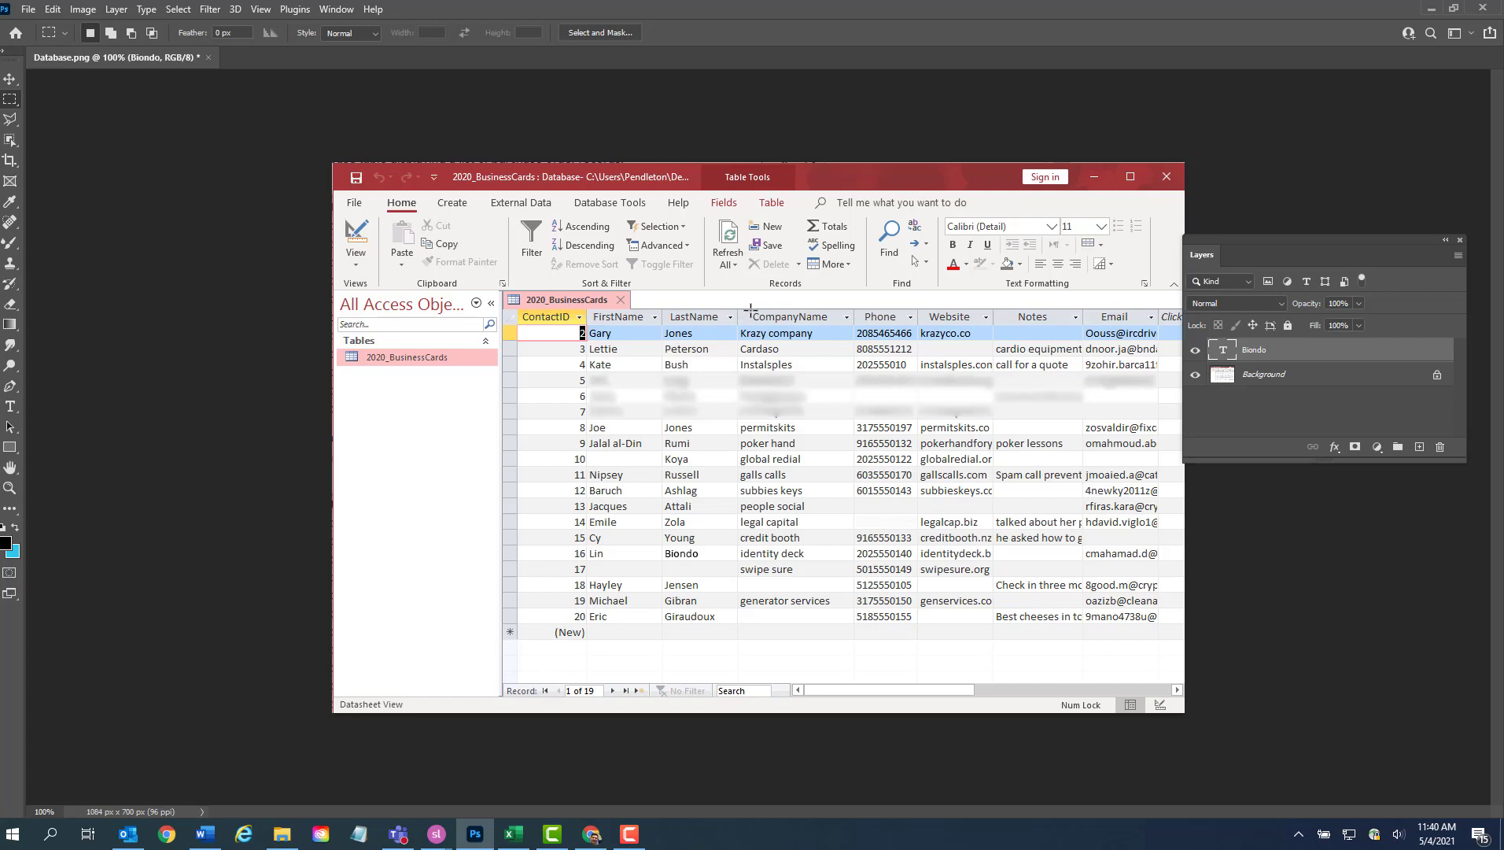
pyautogui.moveTo(751, 309); pyautogui.dragTo(797, 323)
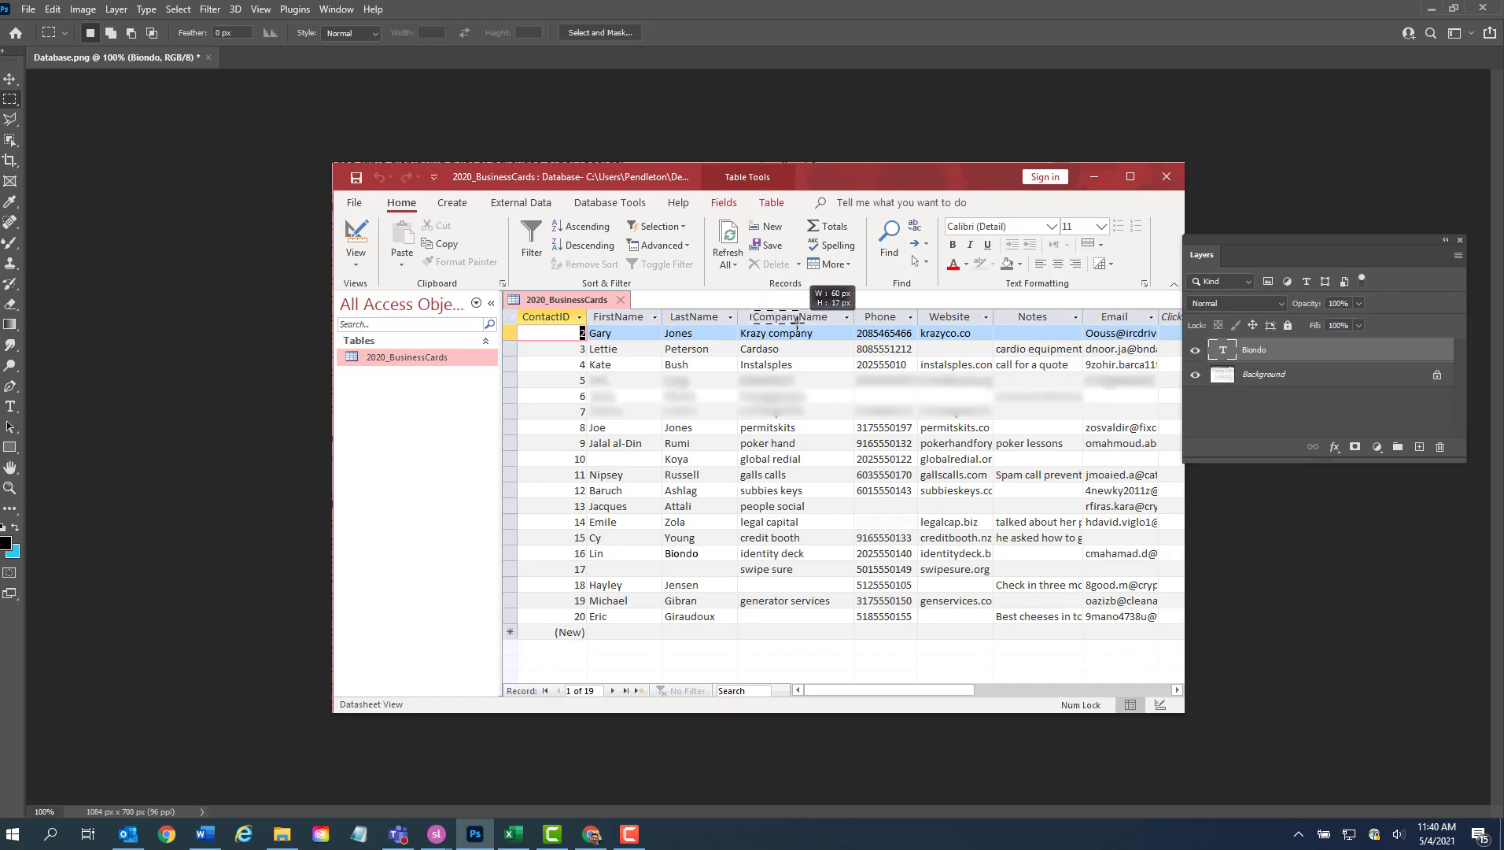
pyautogui.moveTo(797, 322); pyautogui.dragTo(797, 322)
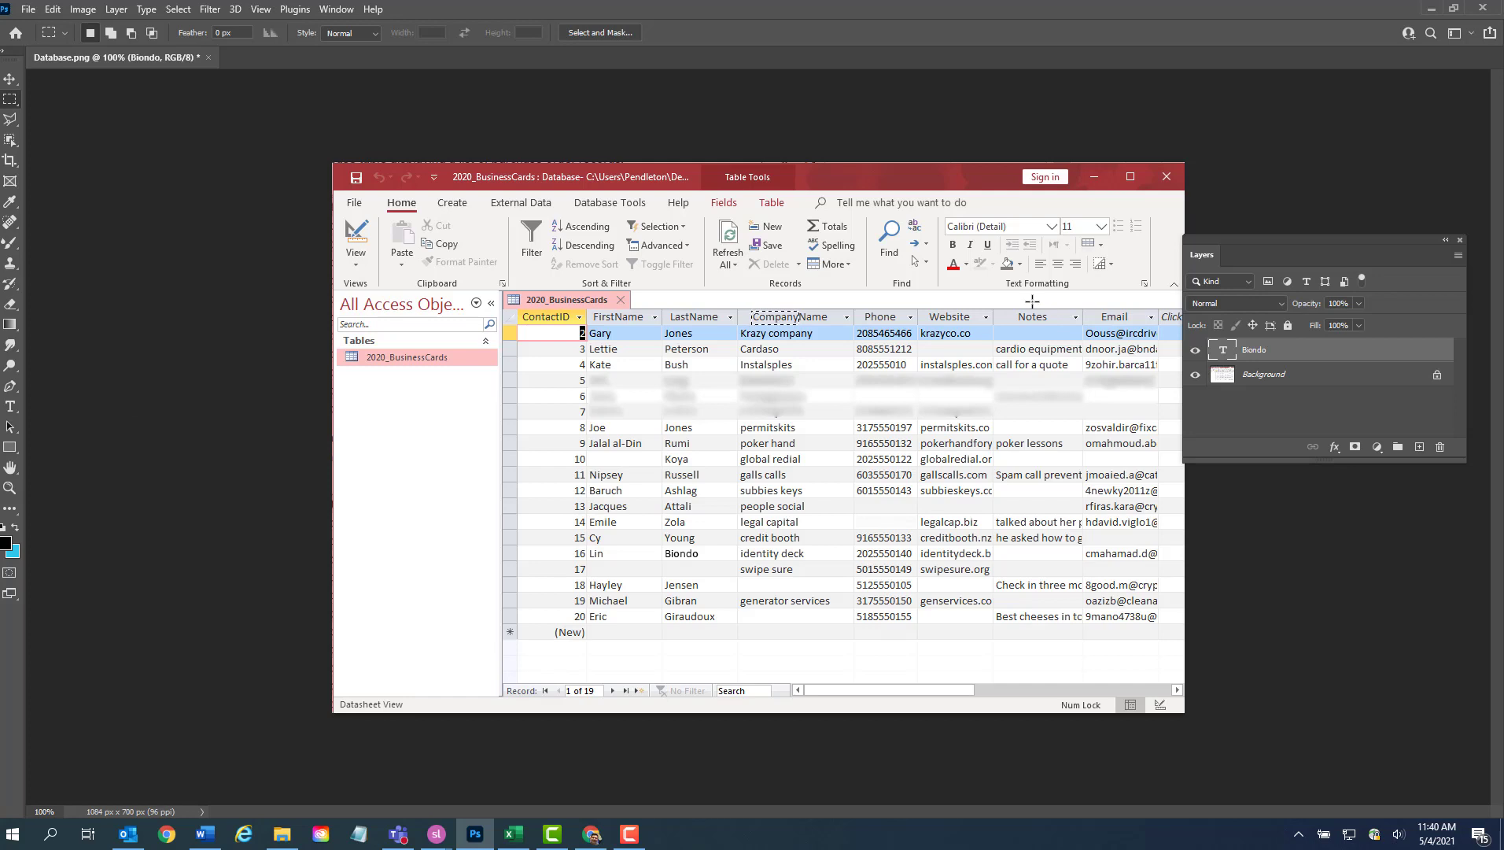
pyautogui.hotkey('ctrl', 'c')
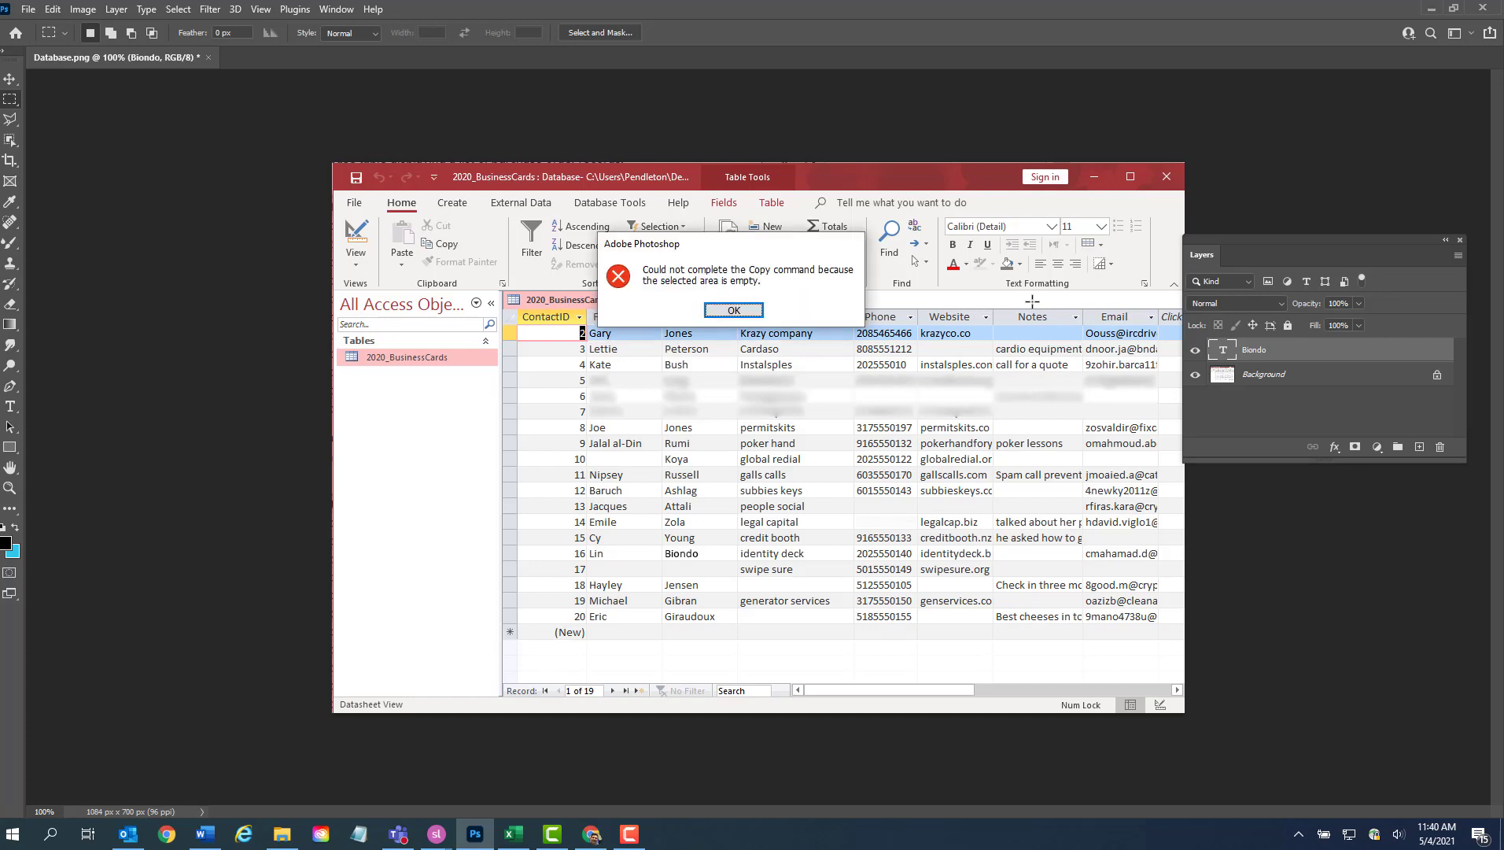
pyautogui.click(709, 307)
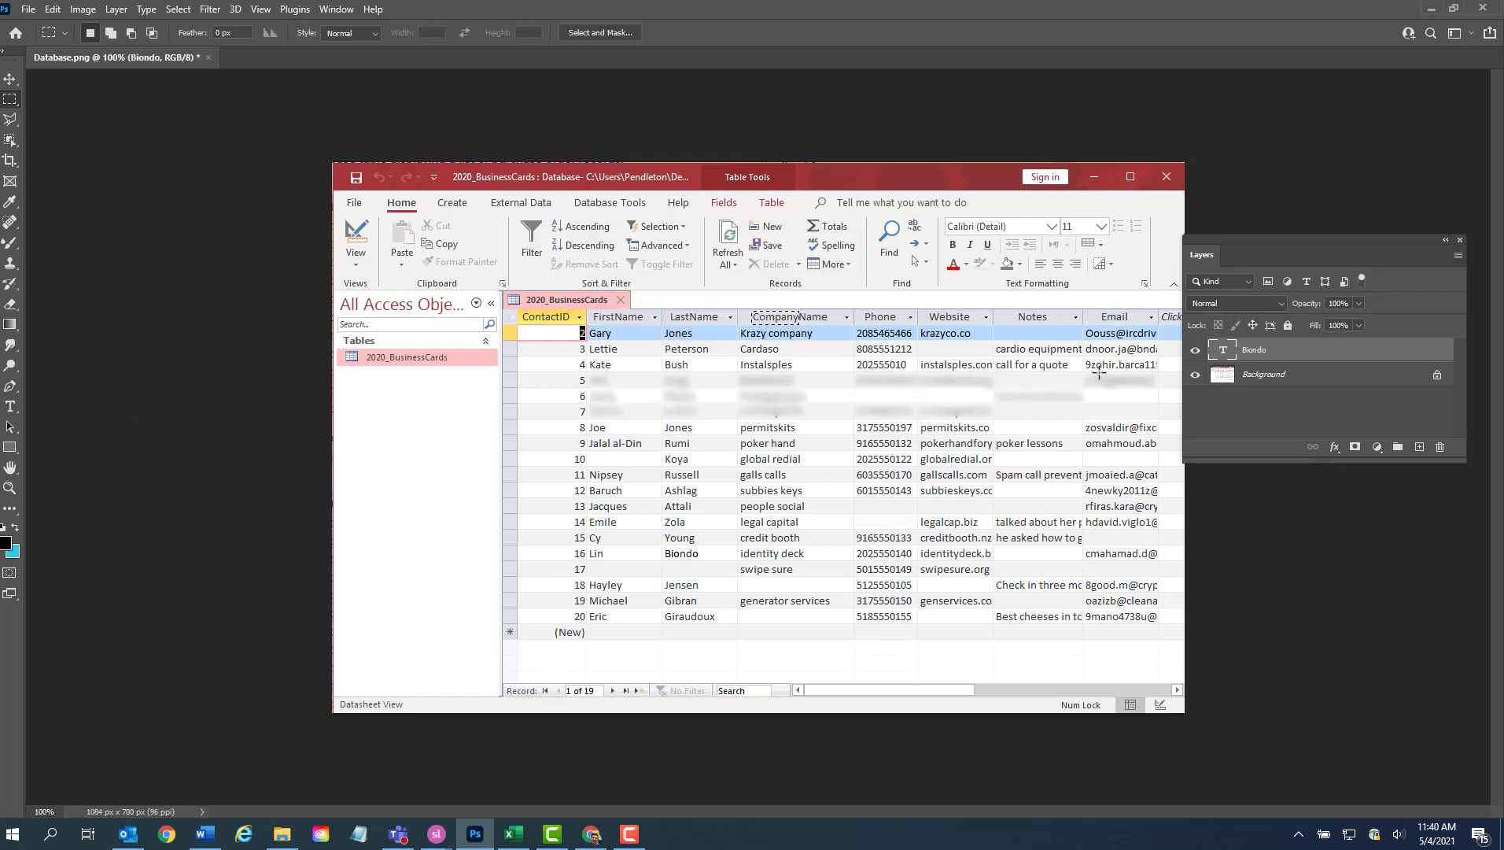
# Add a new empty layer directly above the Background layer
pyautogui.click(1275, 381)
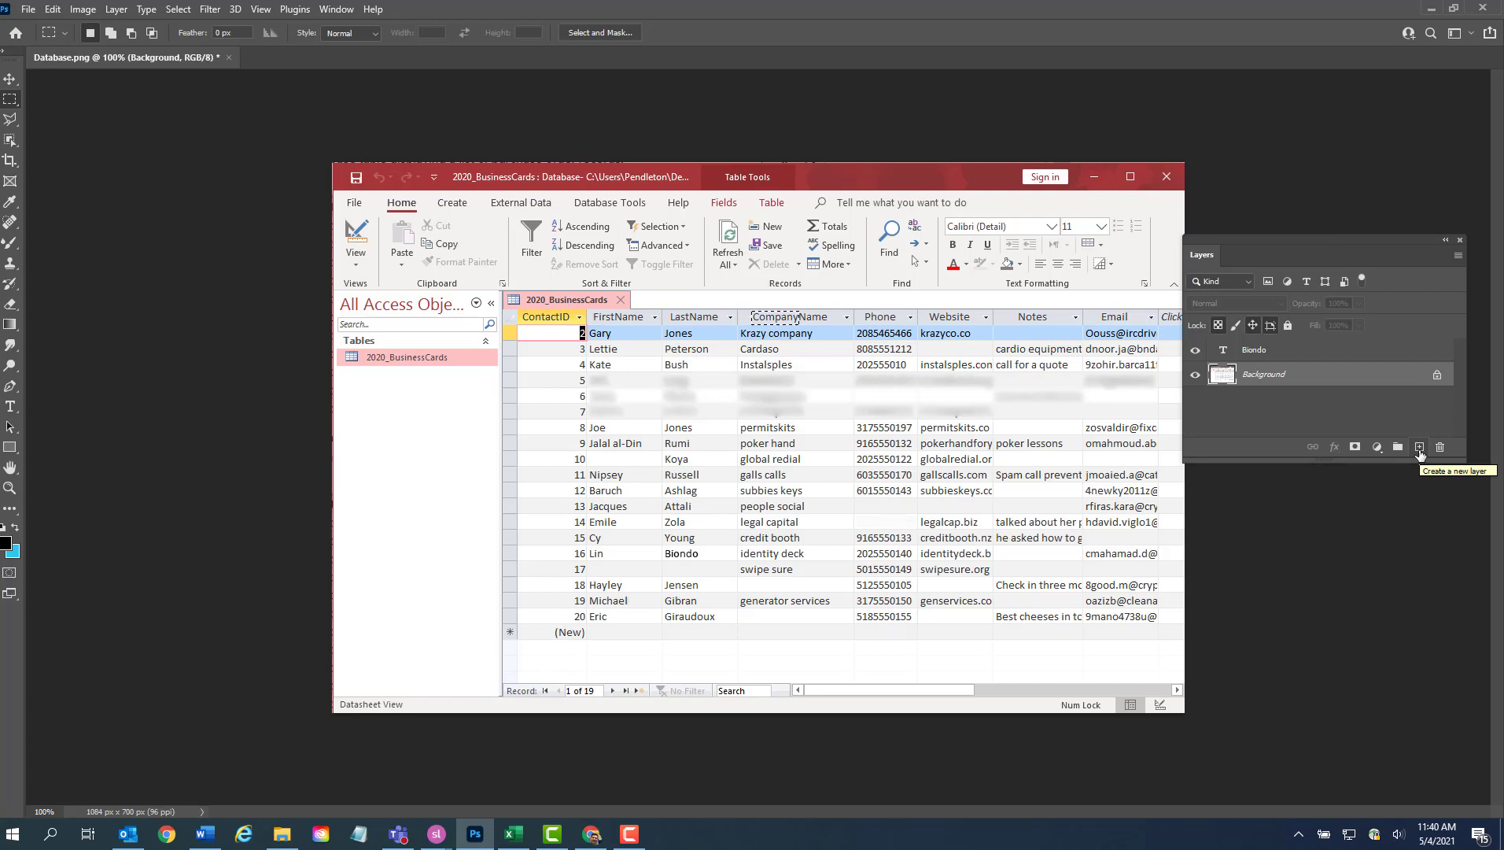
pyautogui.click(1420, 449)
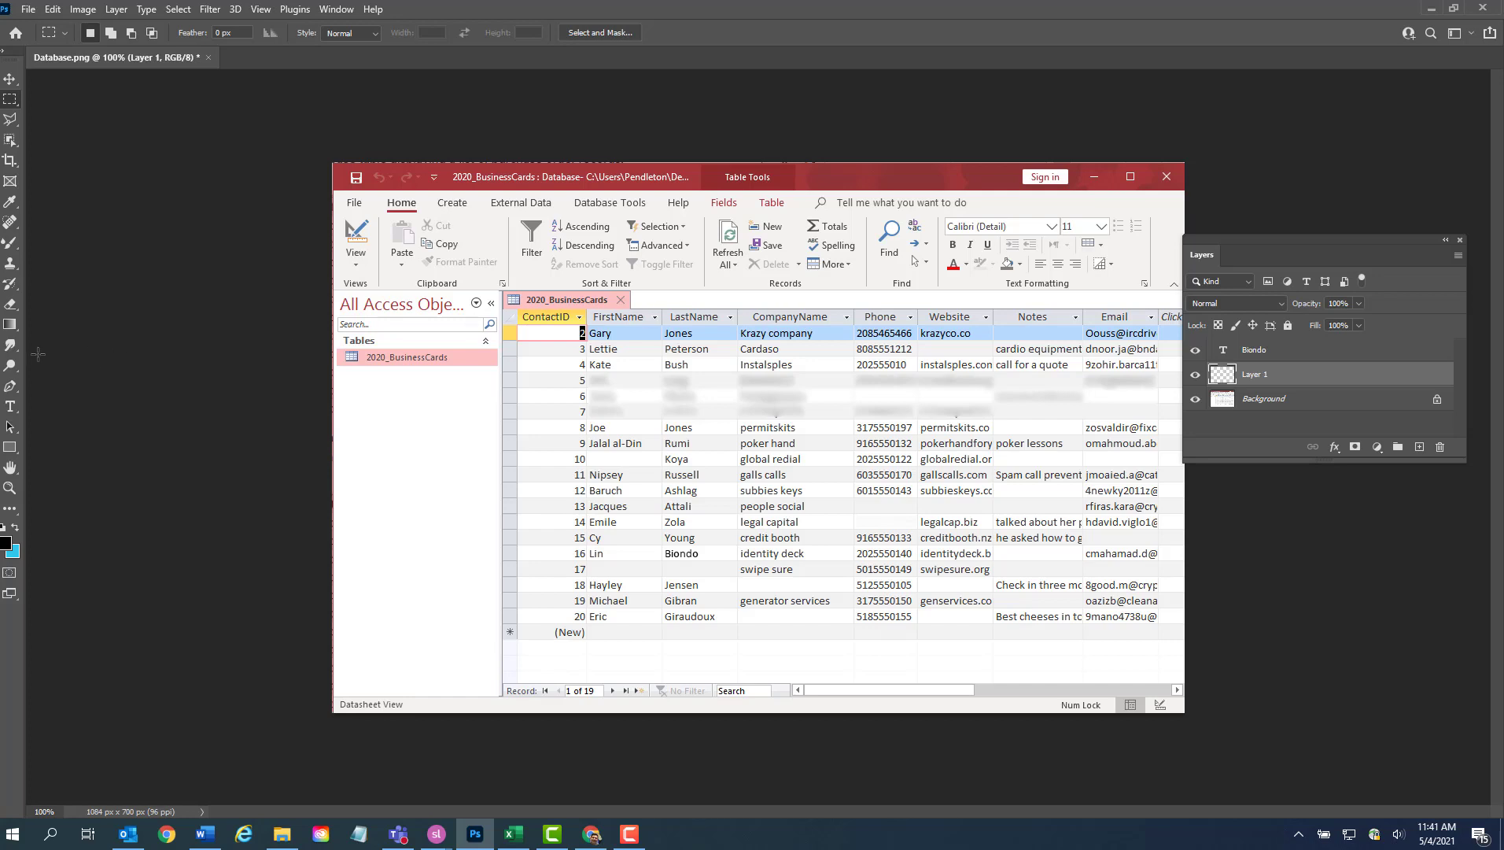
# Sample the CompanyName header's background shade as the foreground colour and make the Background layer active
pyautogui.click(10, 204)
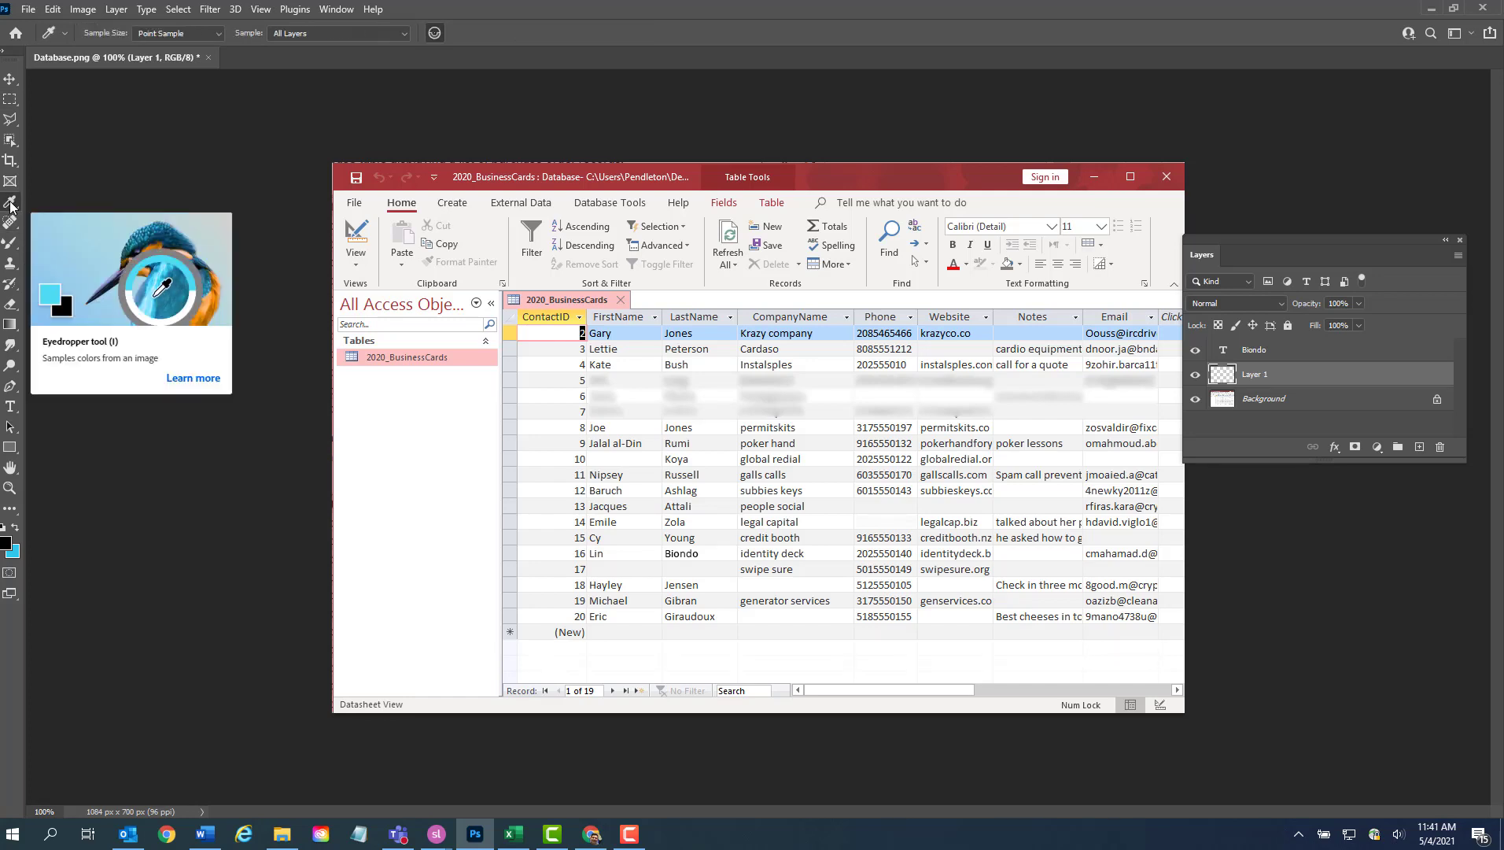
pyautogui.click(838, 315)
pyautogui.click(1300, 403)
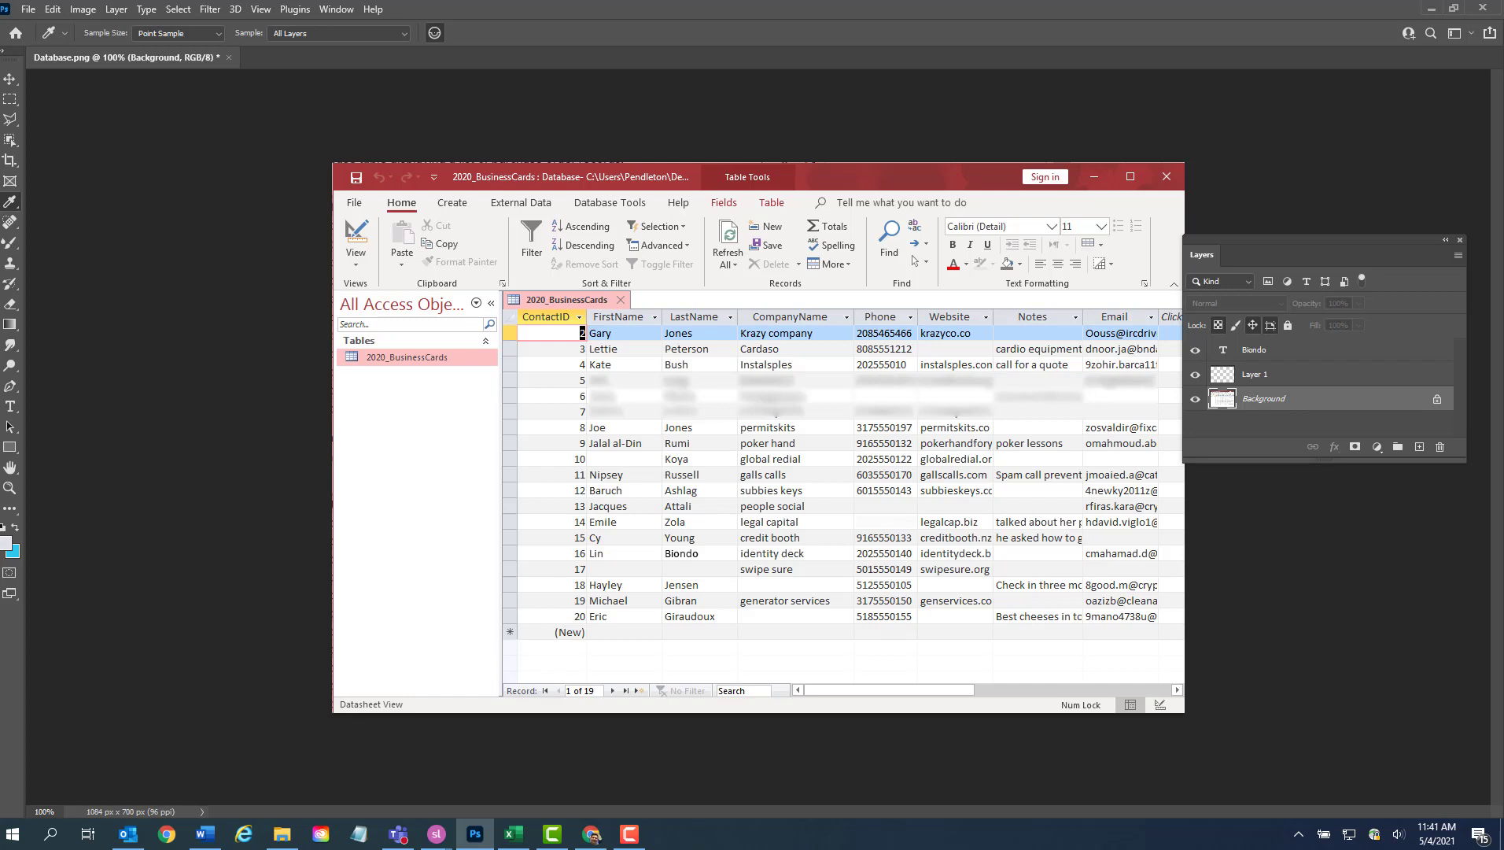
# Select the CompanyName header text on the Background layer, fill it with the foreground colour at 100% opacity in Normal mode, and deselect
pyautogui.click(9, 99)
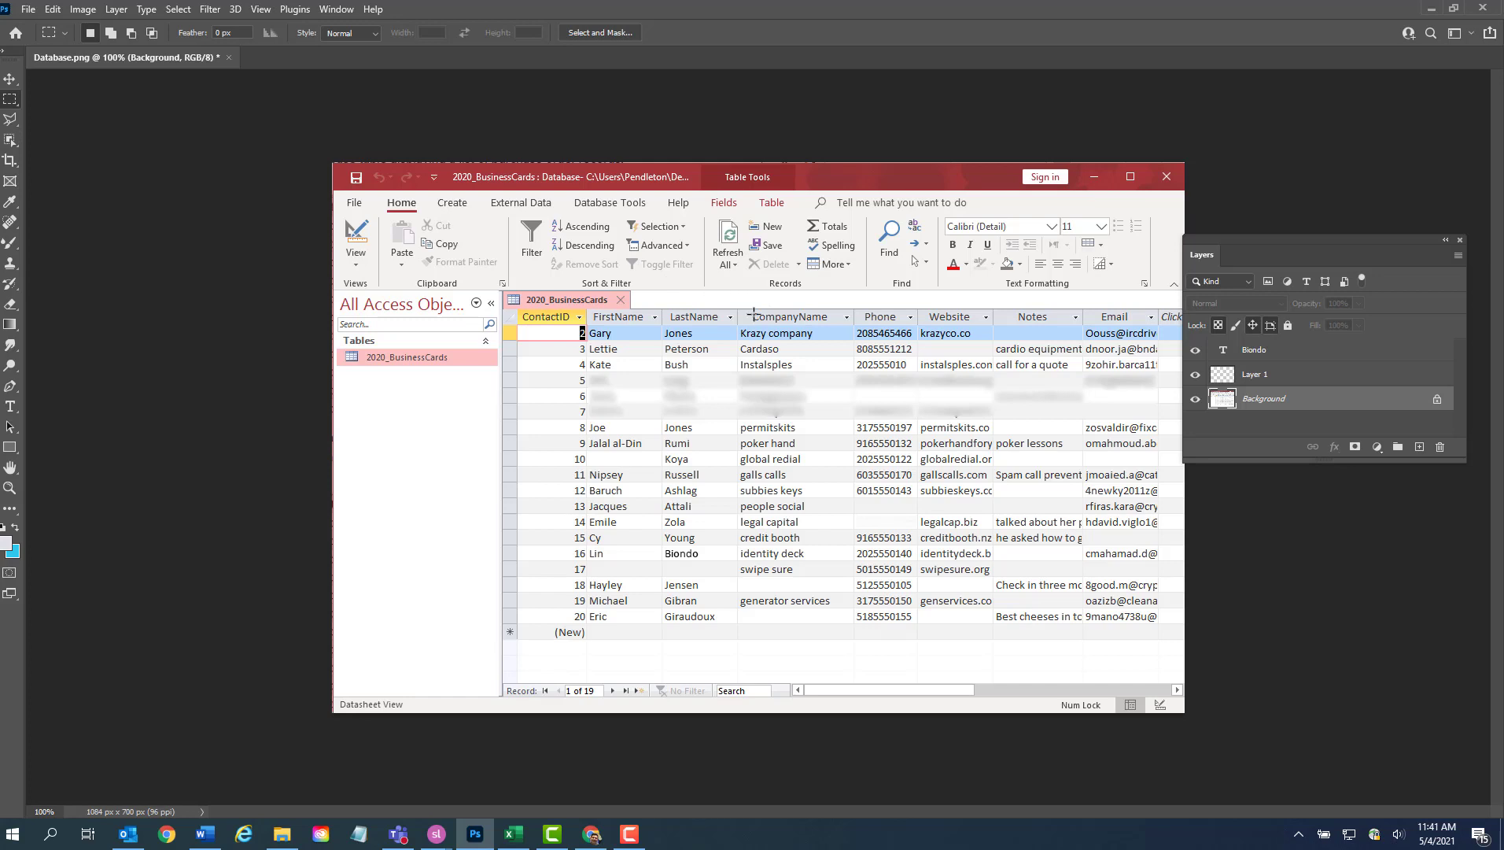
pyautogui.moveTo(750, 309); pyautogui.dragTo(832, 323)
pyautogui.click(53, 9)
pyautogui.click(59, 255)
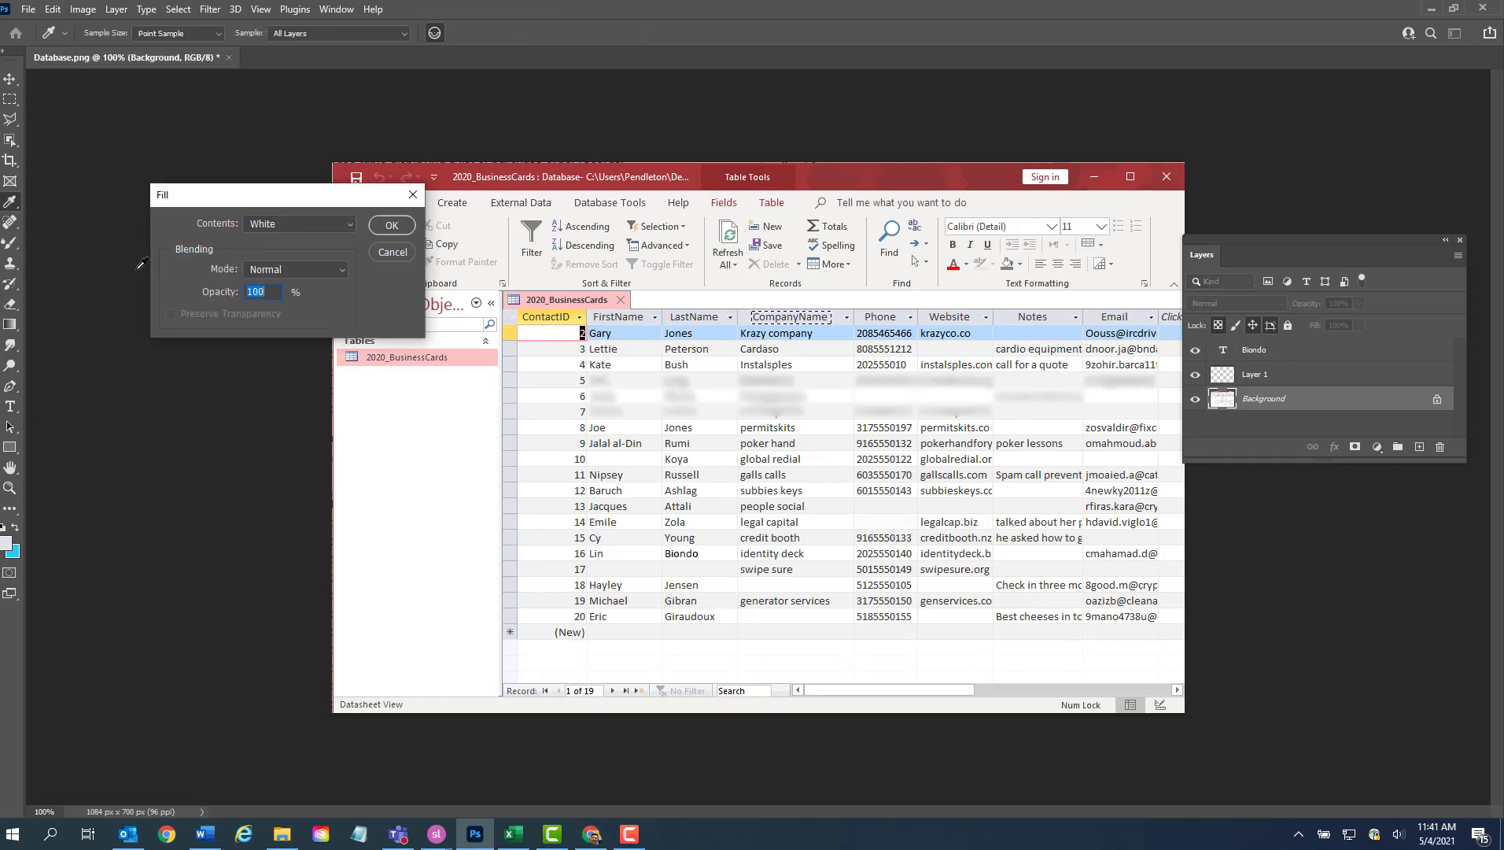
pyautogui.click(348, 228)
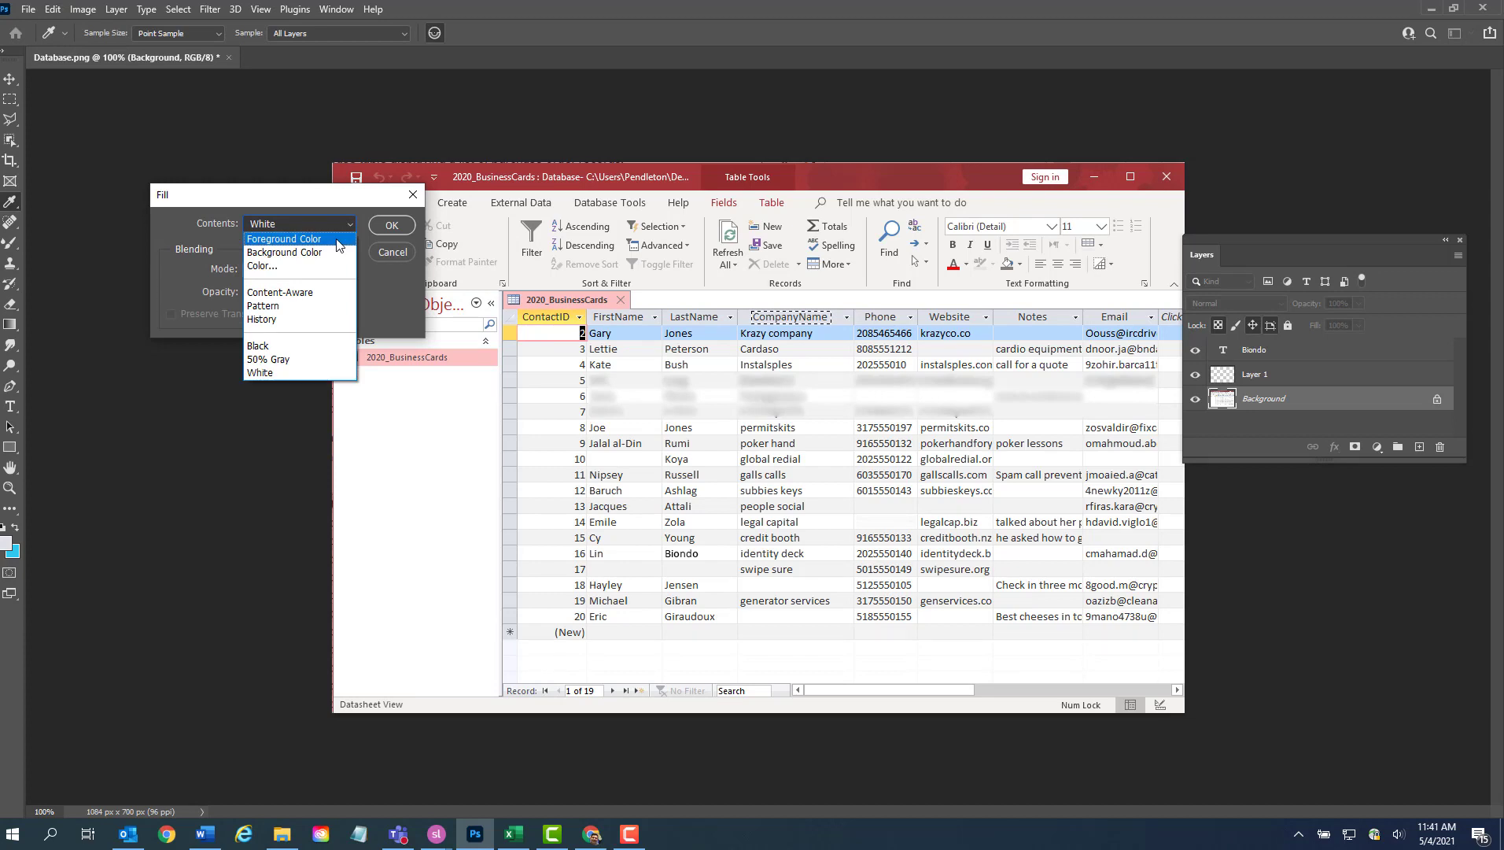
pyautogui.click(350, 238)
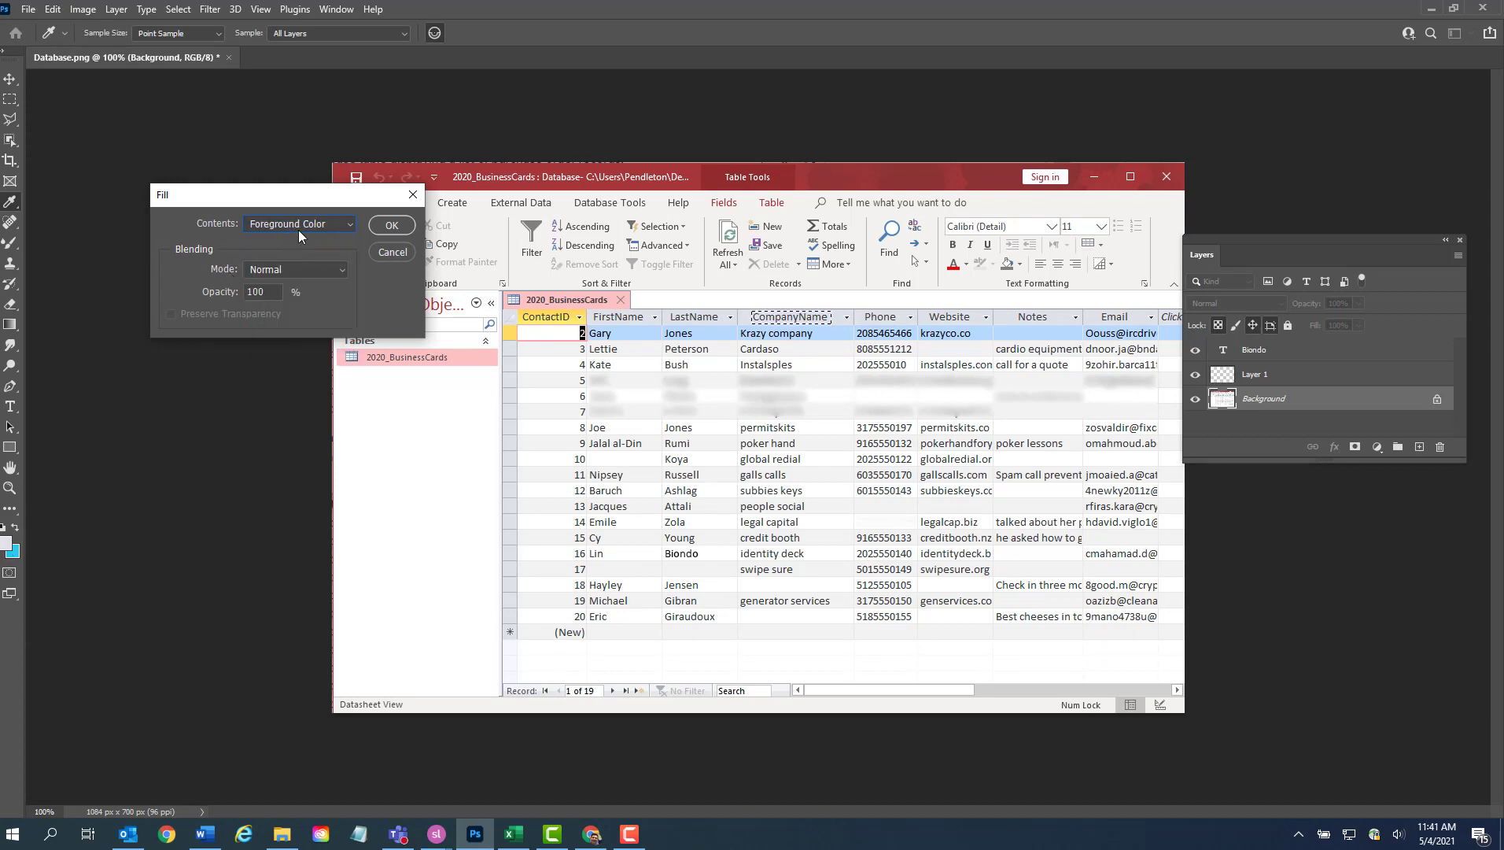
pyautogui.click(400, 226)
pyautogui.press('m')
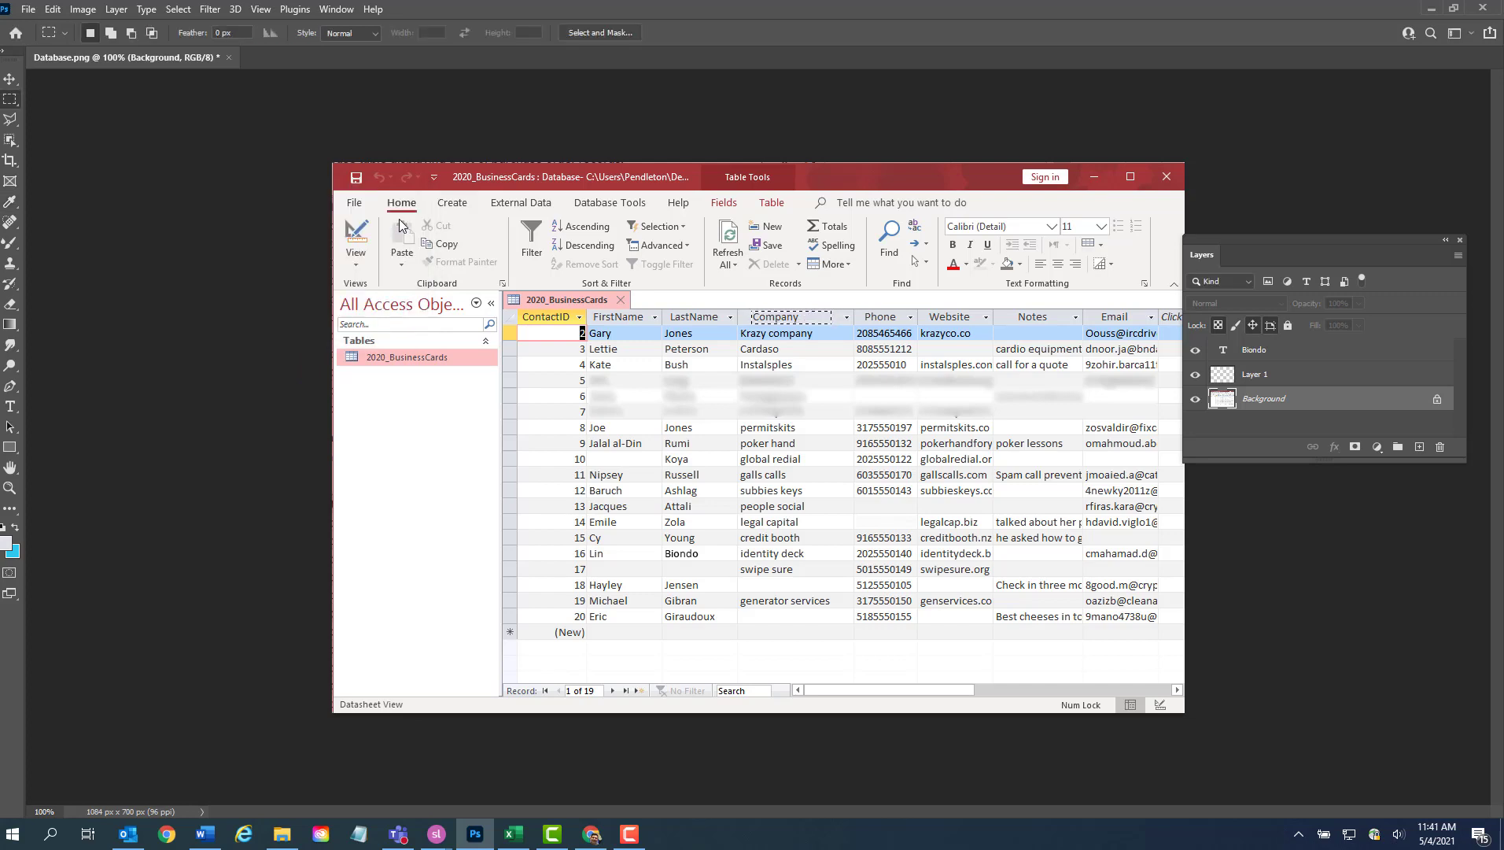
pyautogui.click(213, 172)
# Hide and show Layer 1 repeatedly to check the replacement header text over the filled area
pyautogui.click(1196, 375)
pyautogui.click(1196, 375)
pyautogui.click(1195, 375)
pyautogui.click(1195, 376)
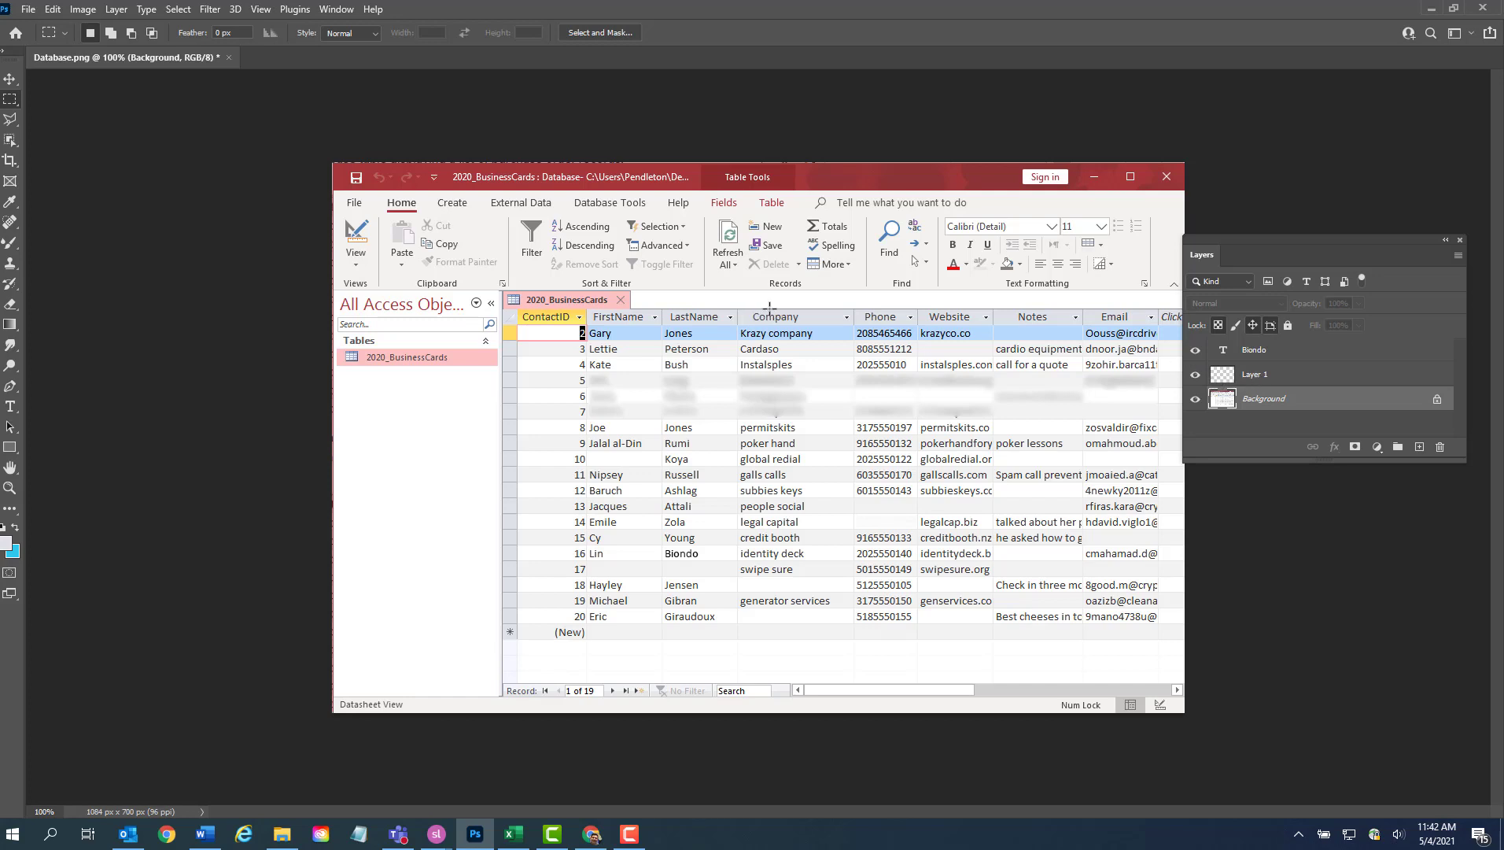